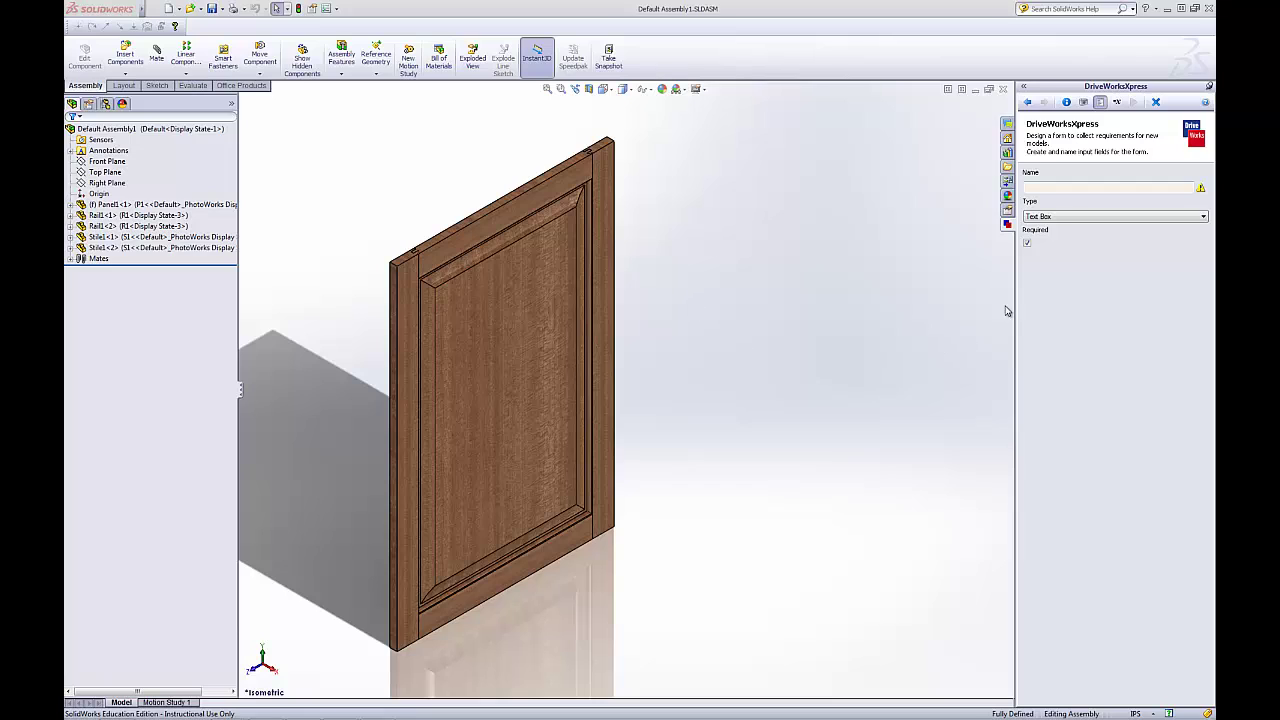
Name the new form input 'Job Number', keeping its type as Text Box
{"action": "left_click", "coordinate": [1073, 185]}
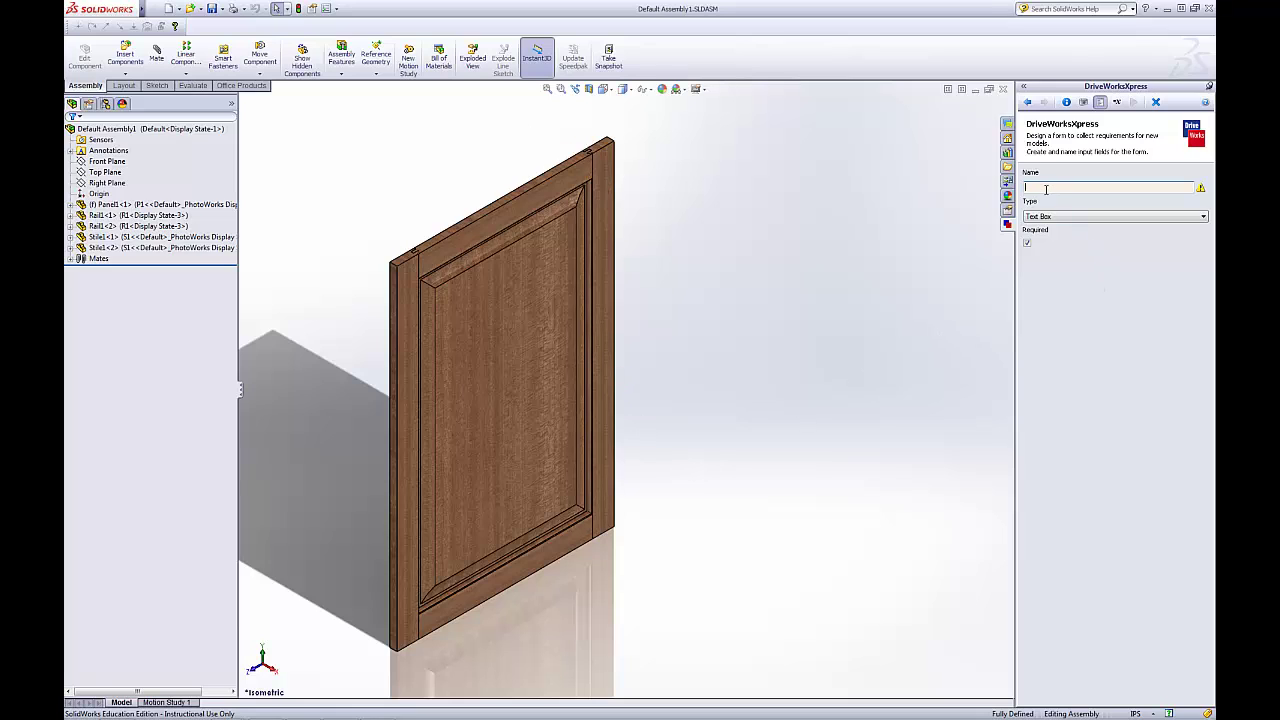
{"action": "left_click", "coordinate": [1204, 218]}
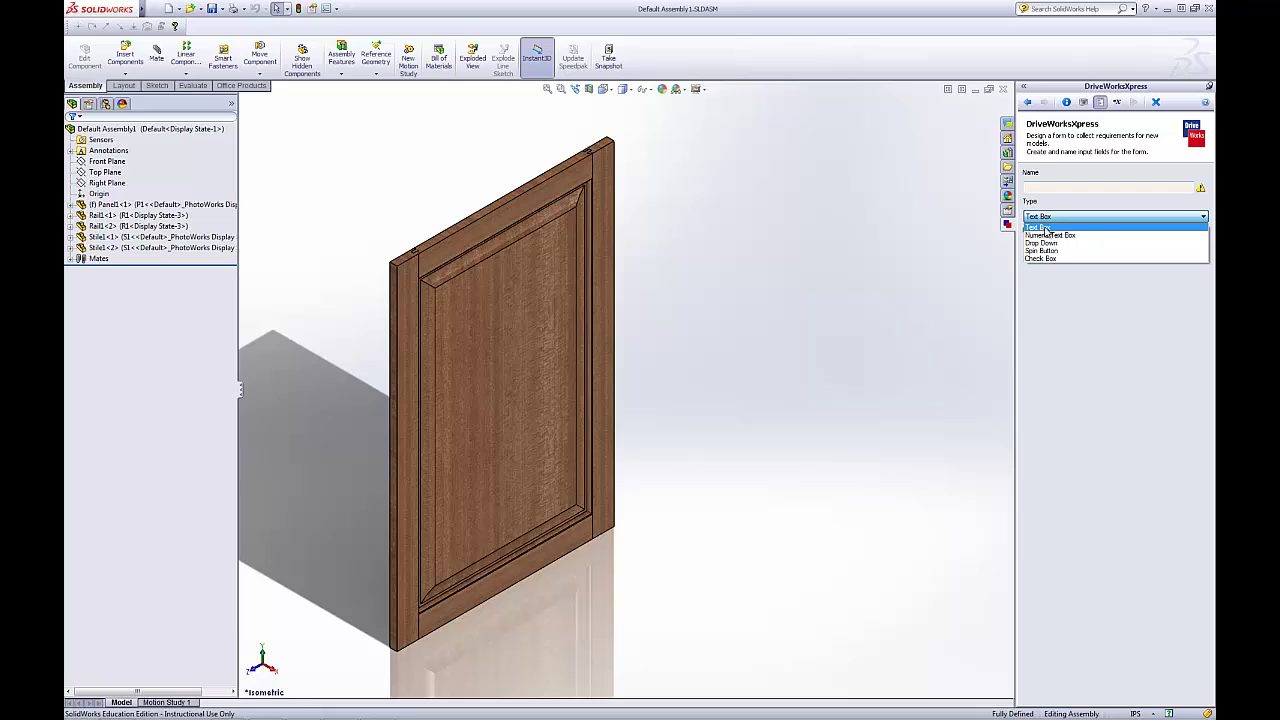
{"action": "left_click", "coordinate": [1055, 188]}
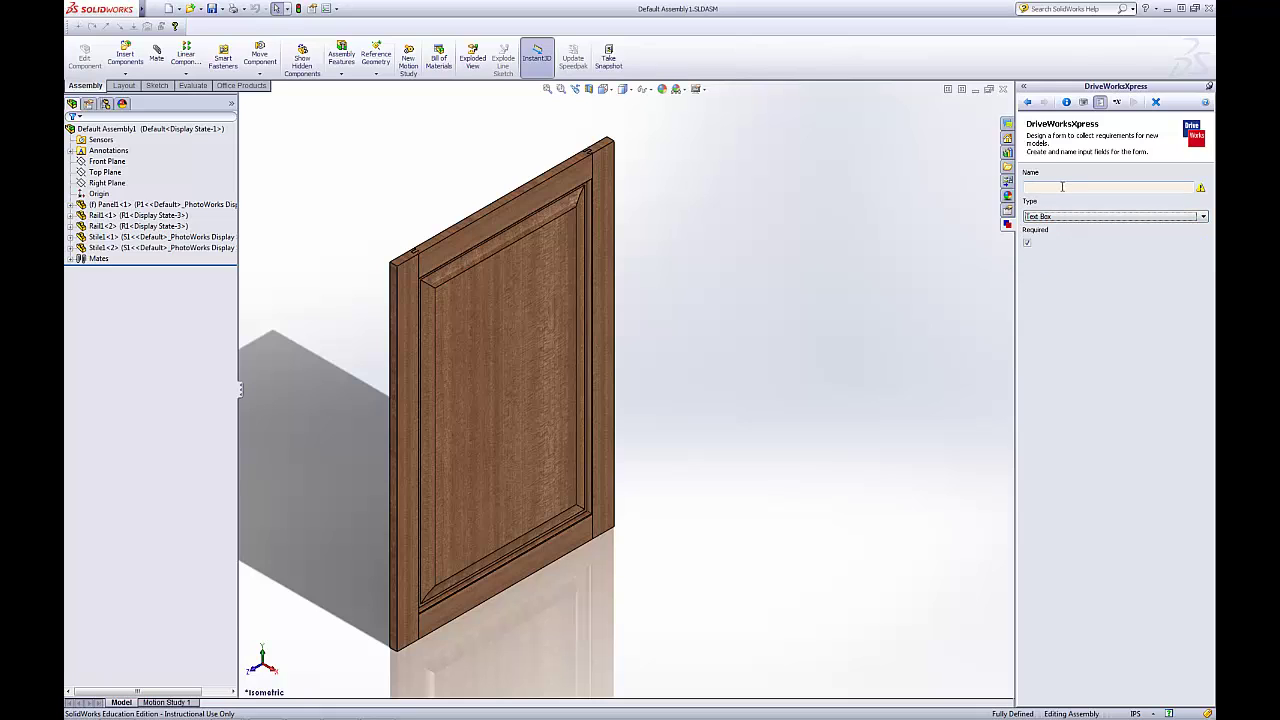
{"action": "type", "text": "Job Number"}
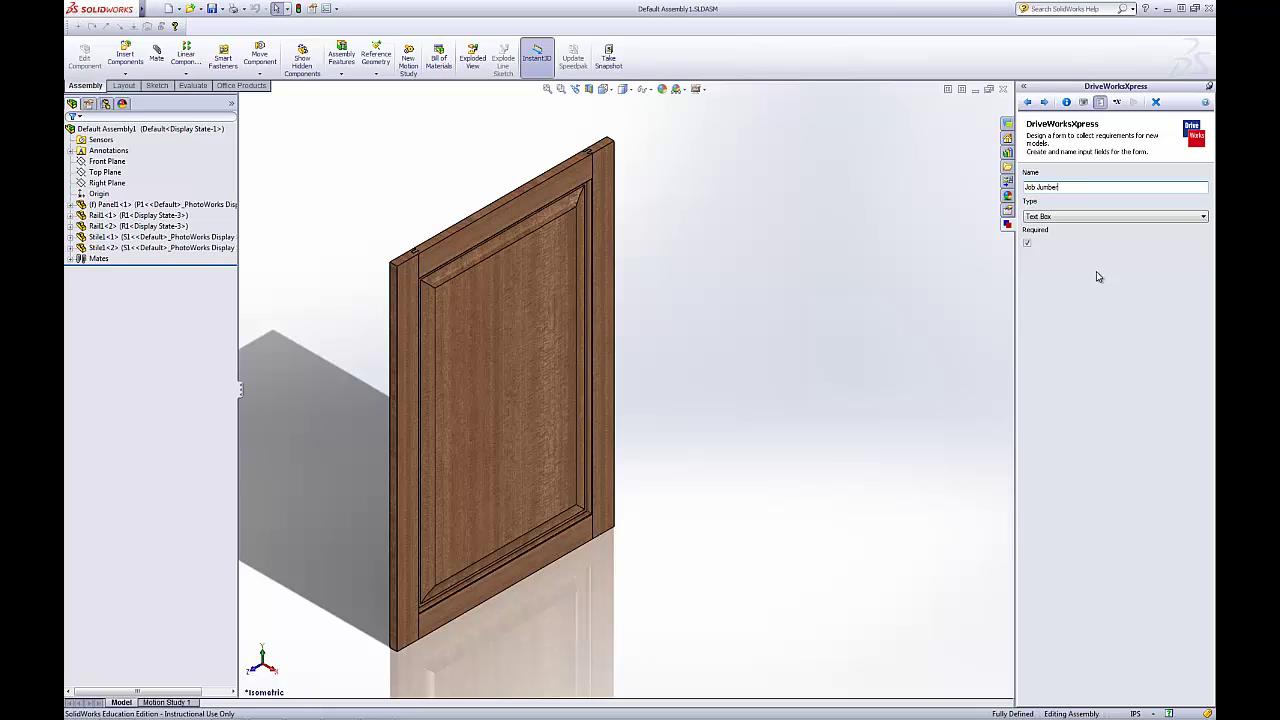
{"action": "key", "text": "BackSpace"}
{"action": "key", "text": "BackSpace"}
{"action": "key", "text": "BackSpace"}
{"action": "key", "text": "BackSpace"}
{"action": "type", "text": "Numb"}
Switch Job Number's type to Numeric Text Box, then to Drop Down
{"action": "left_click", "coordinate": [1199, 220]}
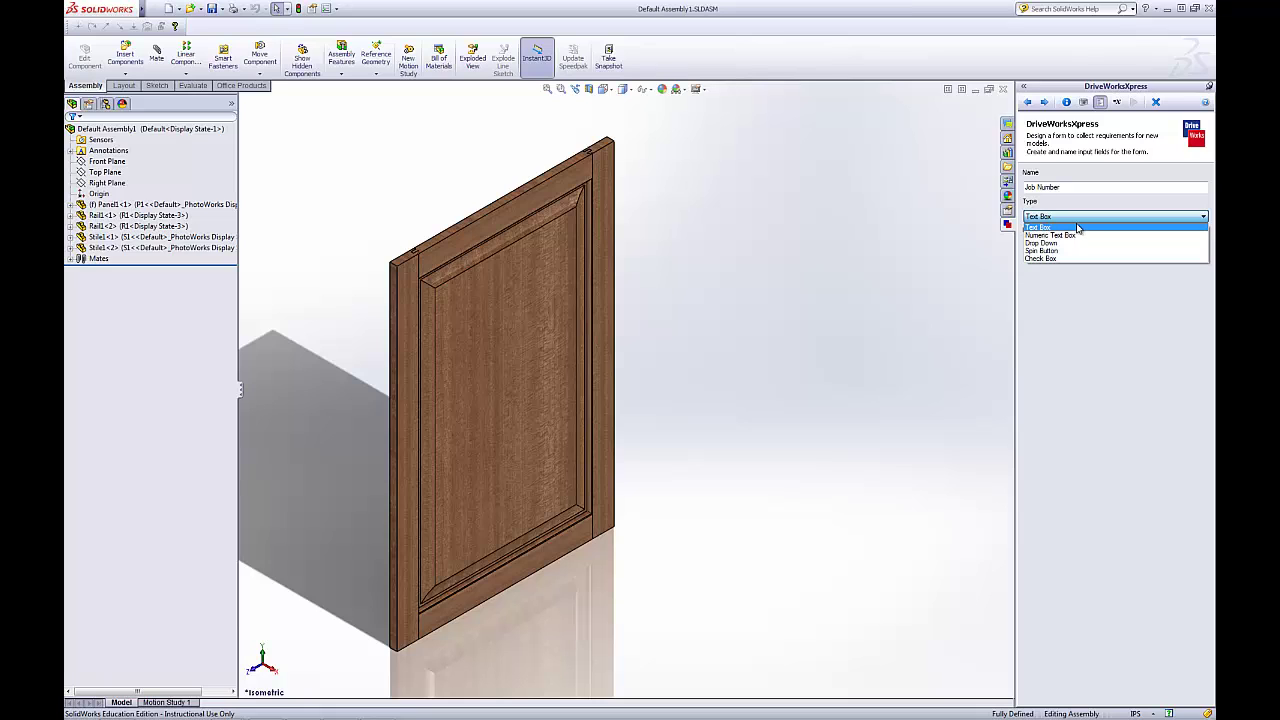
{"action": "left_click", "coordinate": [1192, 219]}
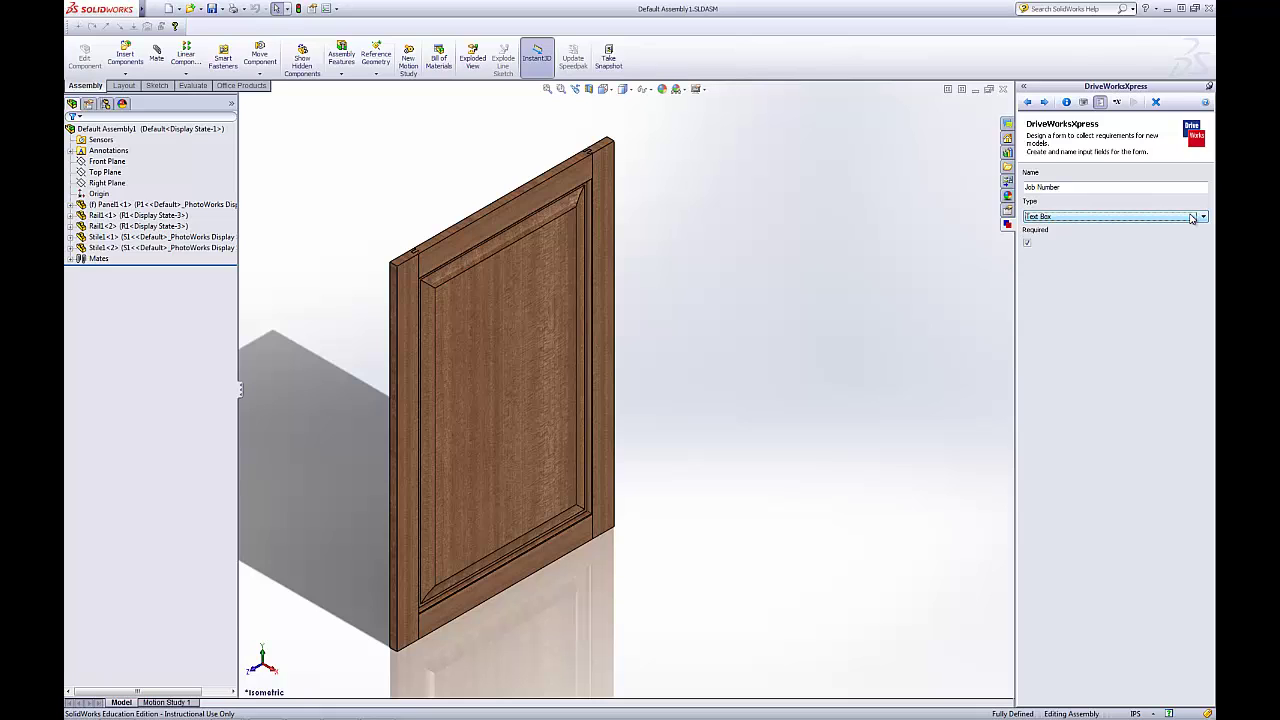
{"action": "left_click", "coordinate": [1192, 219]}
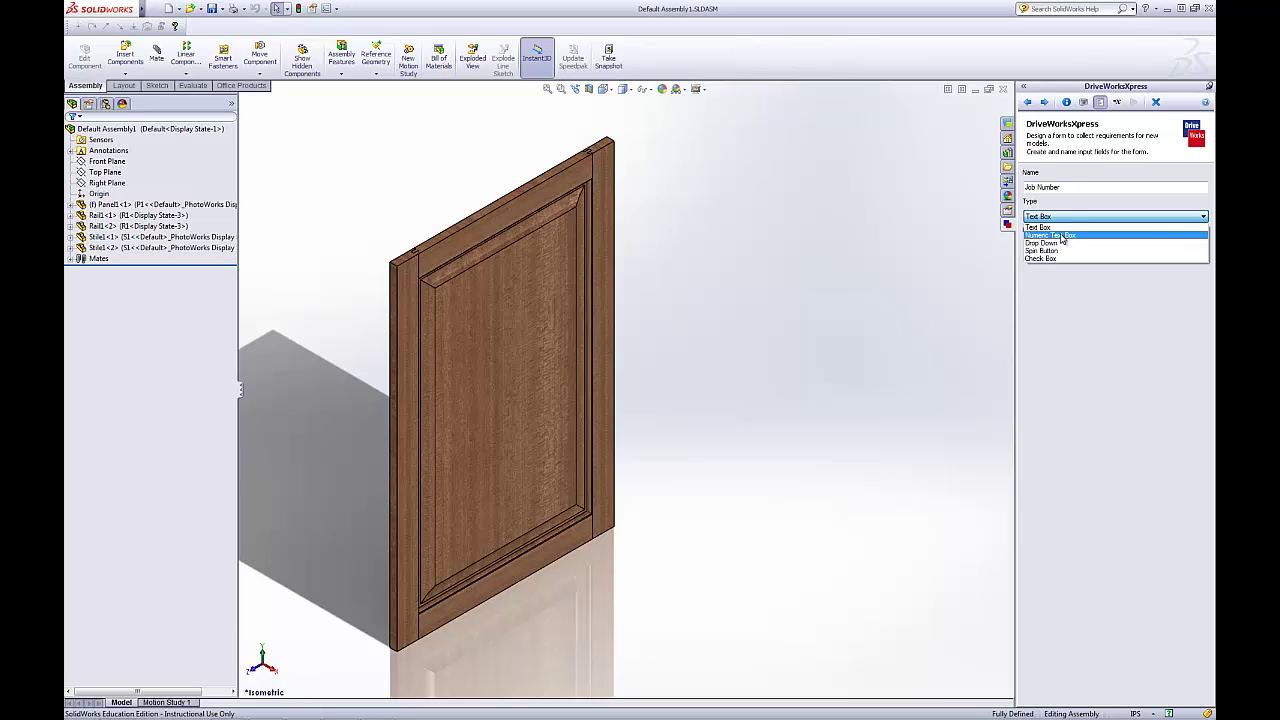
{"action": "left_click", "coordinate": [1063, 236]}
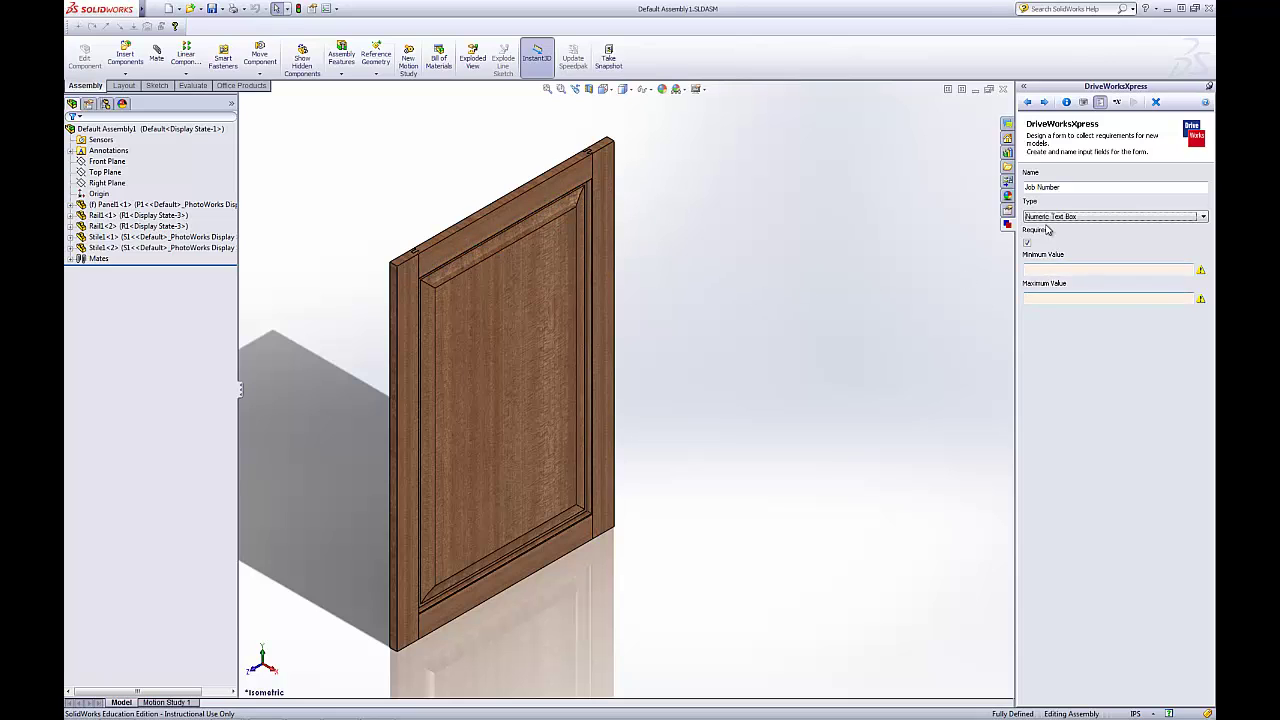
{"action": "left_click", "coordinate": [1152, 216]}
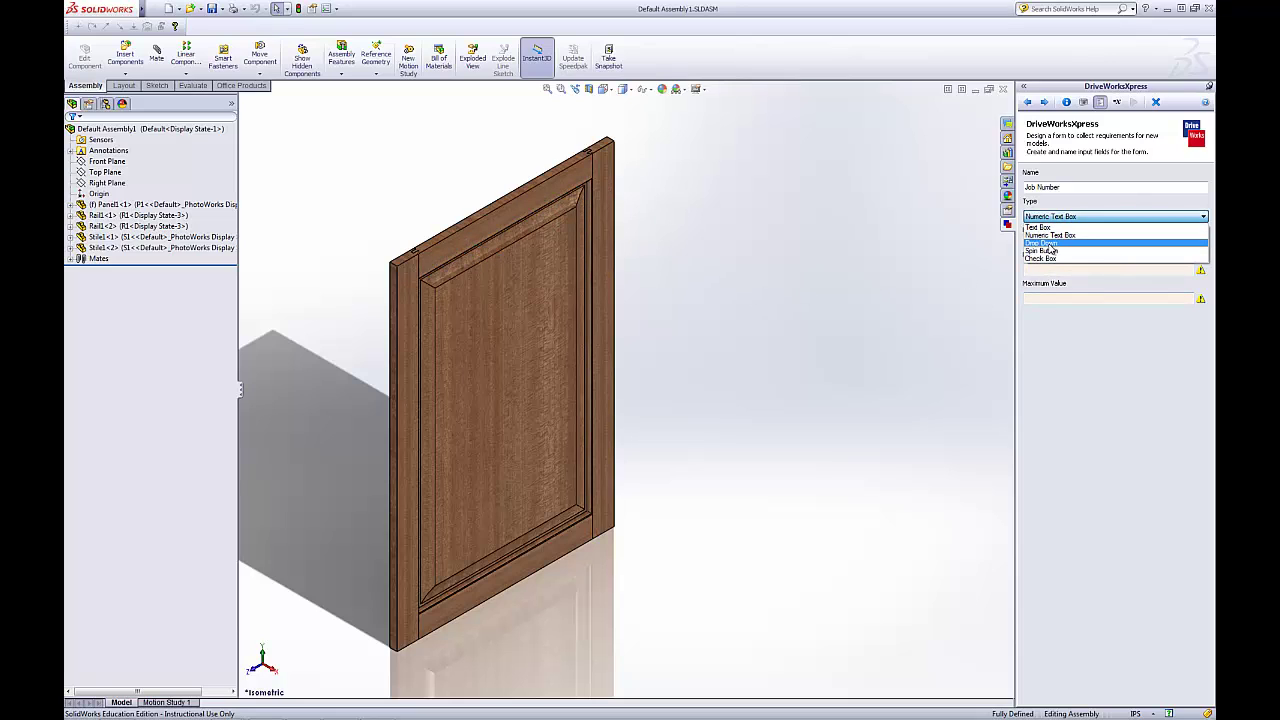
{"action": "left_click", "coordinate": [1047, 244]}
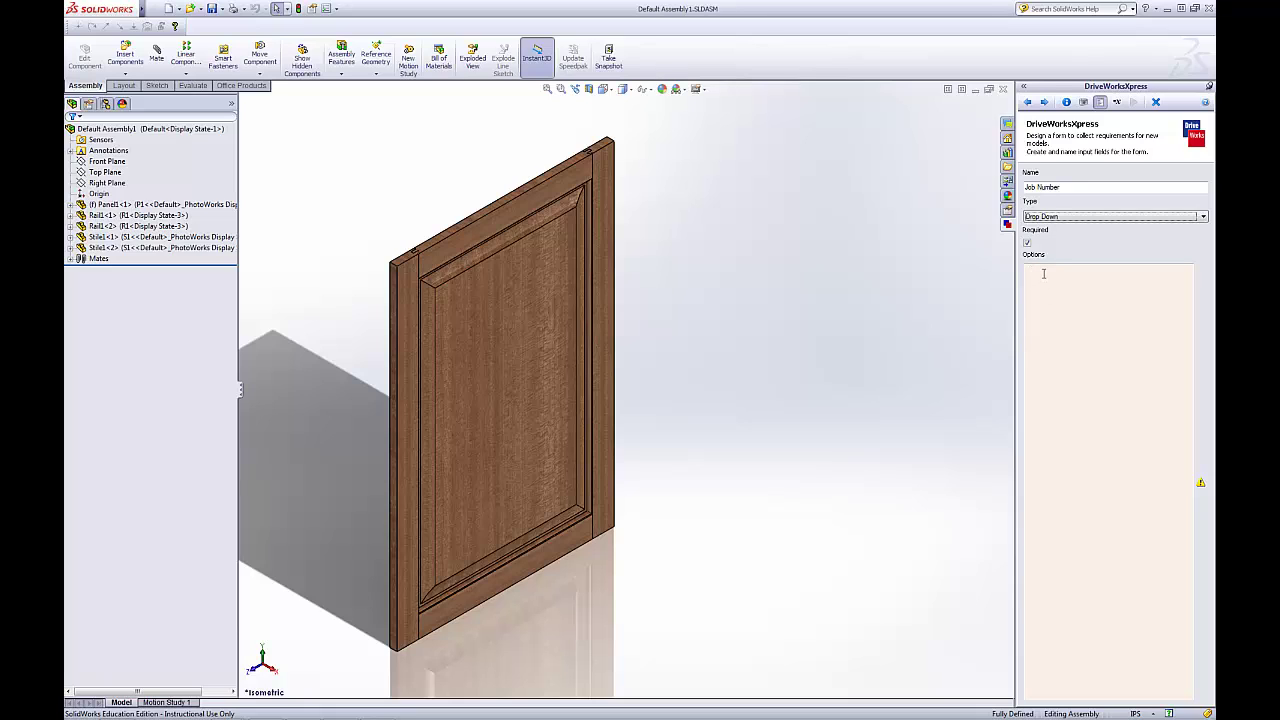
Try Spin Button, then leave Job Number set to Check Box
{"action": "left_click", "coordinate": [1143, 217]}
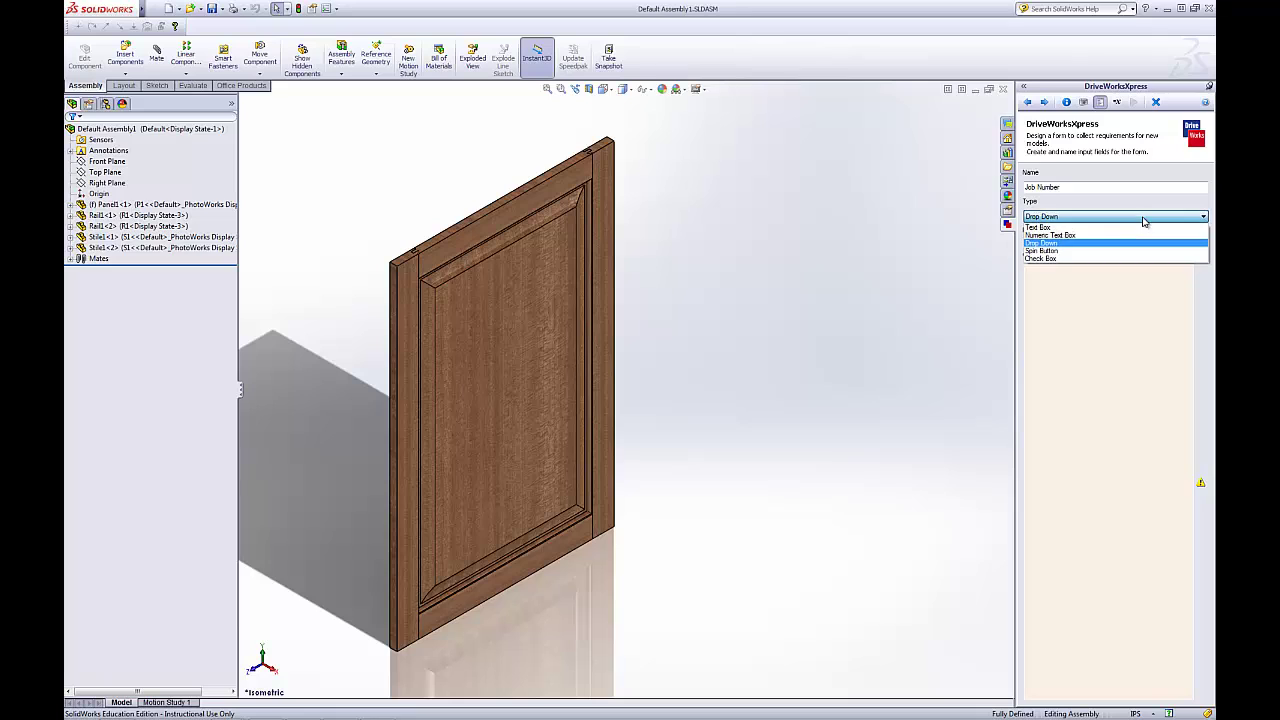
{"action": "left_click", "coordinate": [1057, 251]}
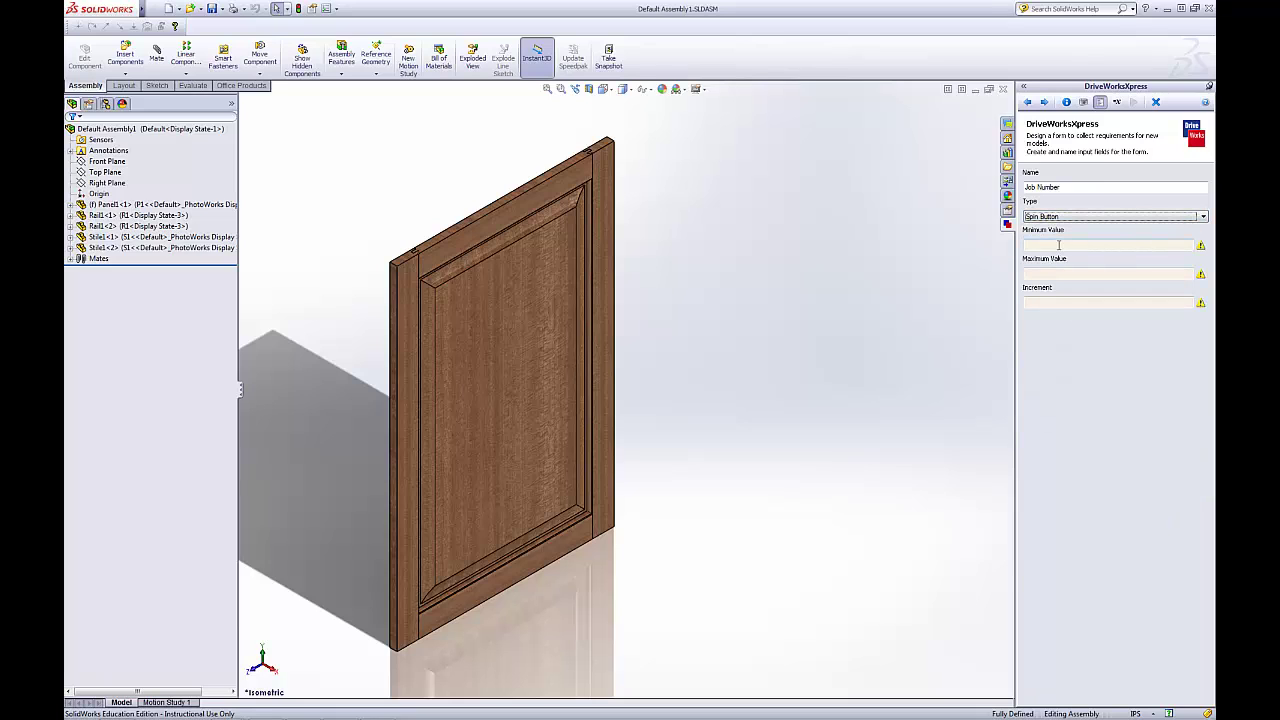
{"action": "left_click", "coordinate": [1090, 217]}
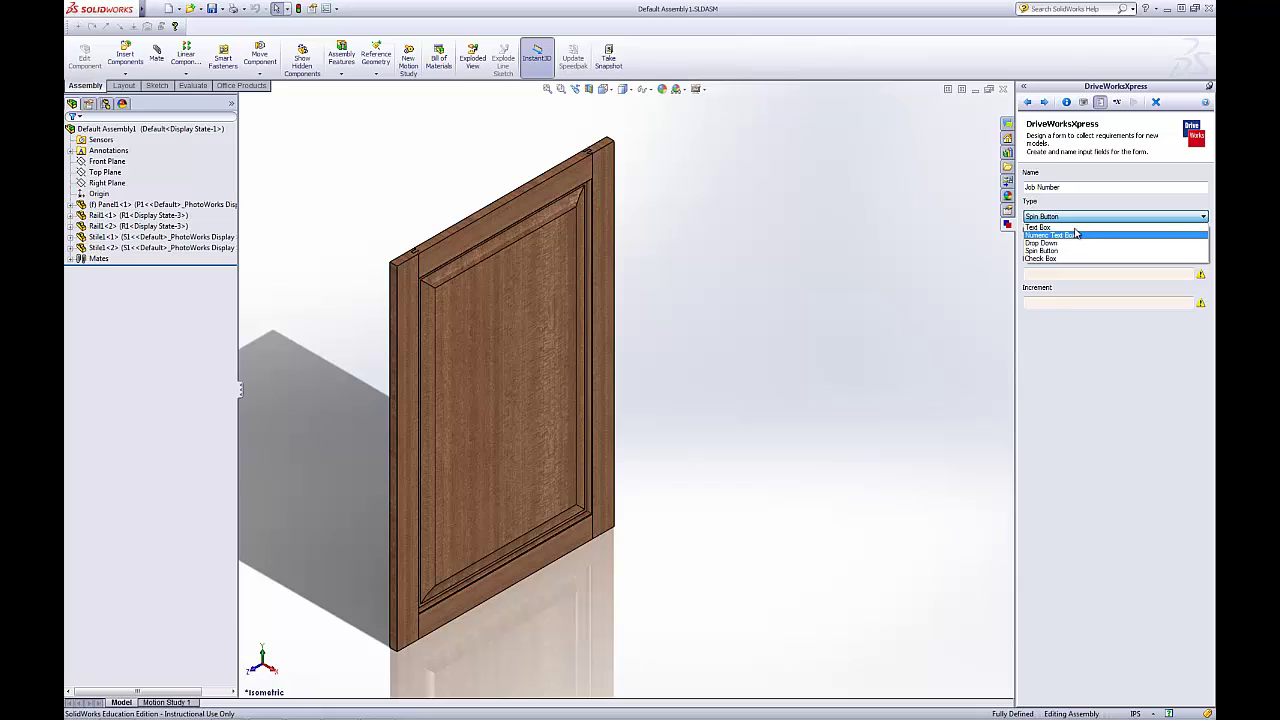
{"action": "key", "text": "Escape"}
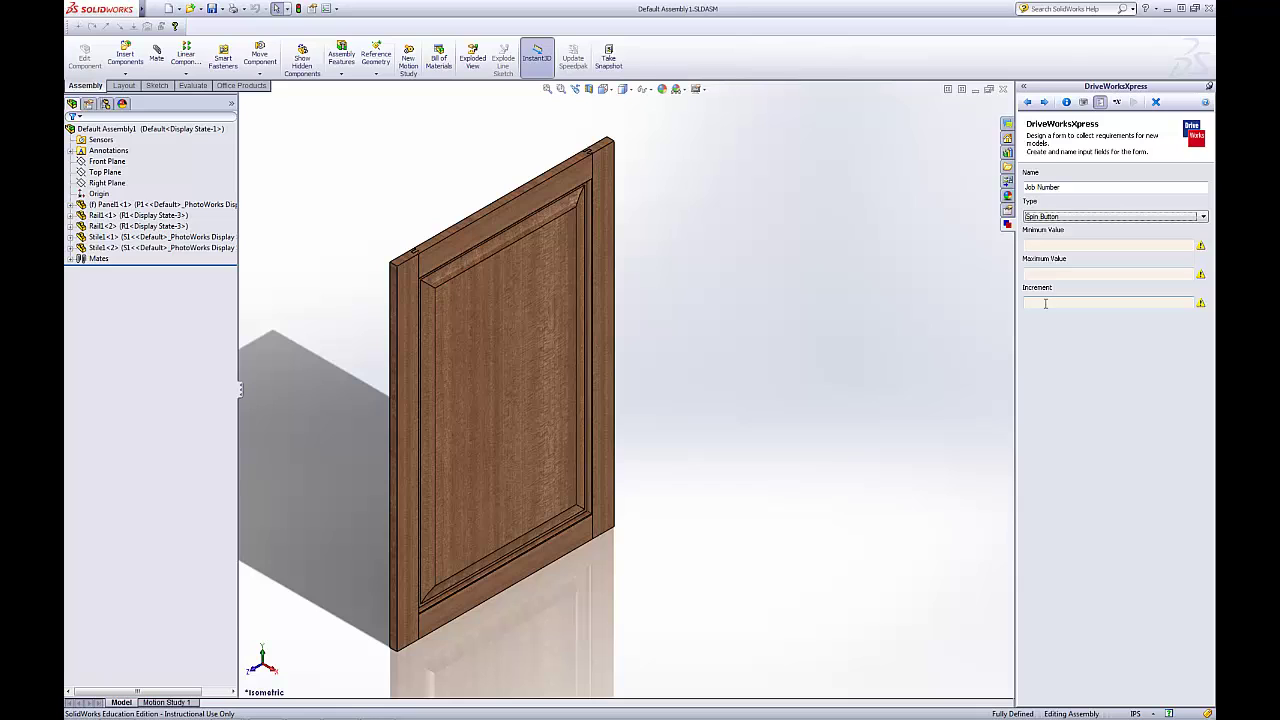
{"action": "left_click", "coordinate": [1168, 218]}
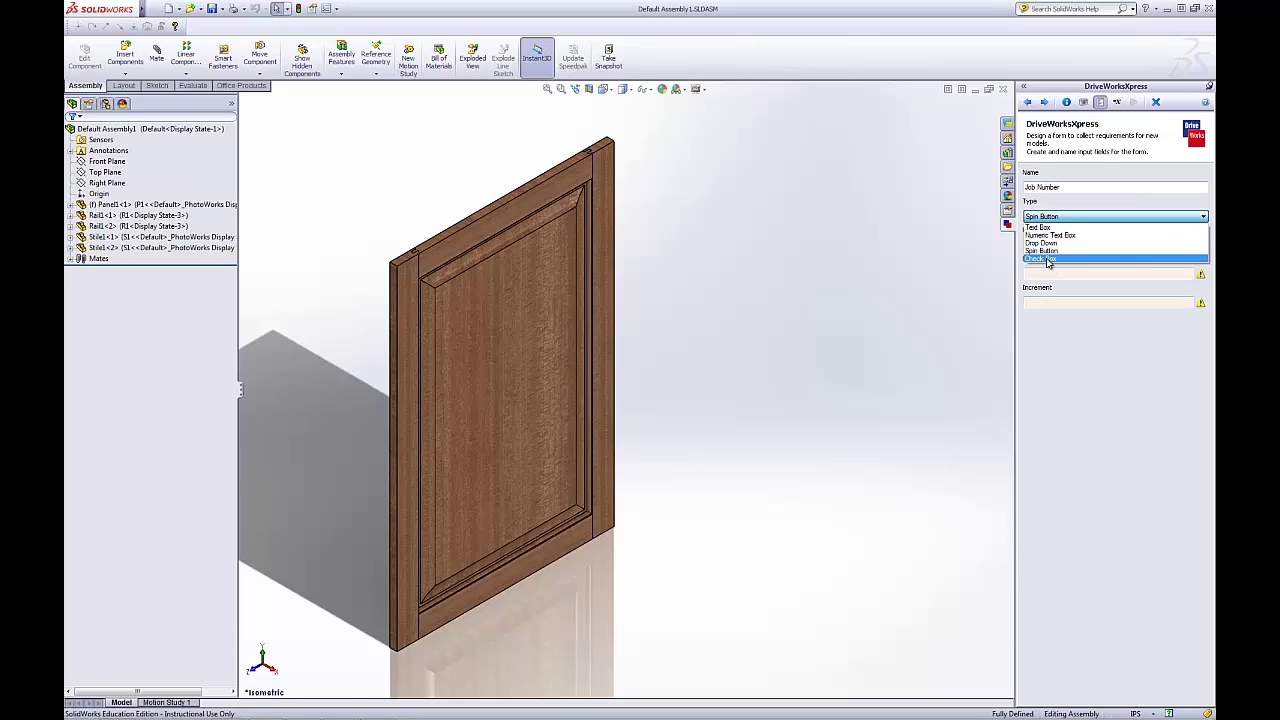
{"action": "left_click", "coordinate": [1050, 259]}
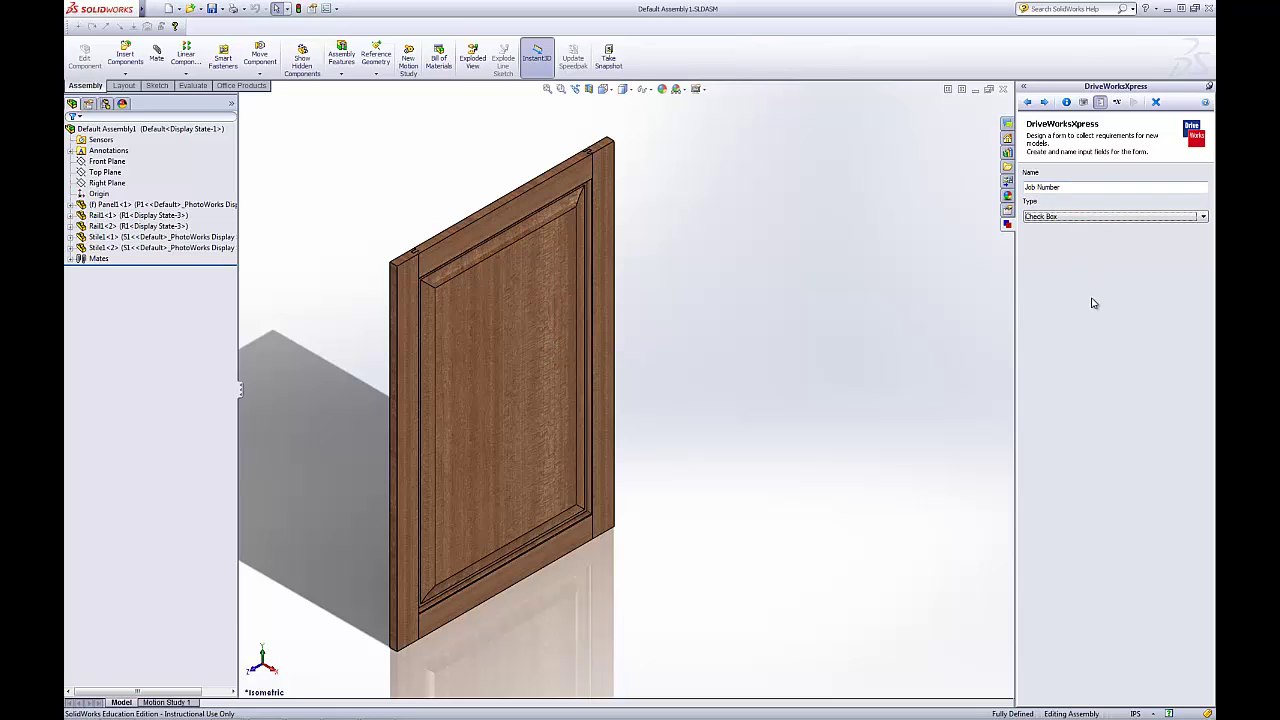
Set Job Number back to Text Box and save it to the inputs list
{"action": "left_click", "coordinate": [1193, 221]}
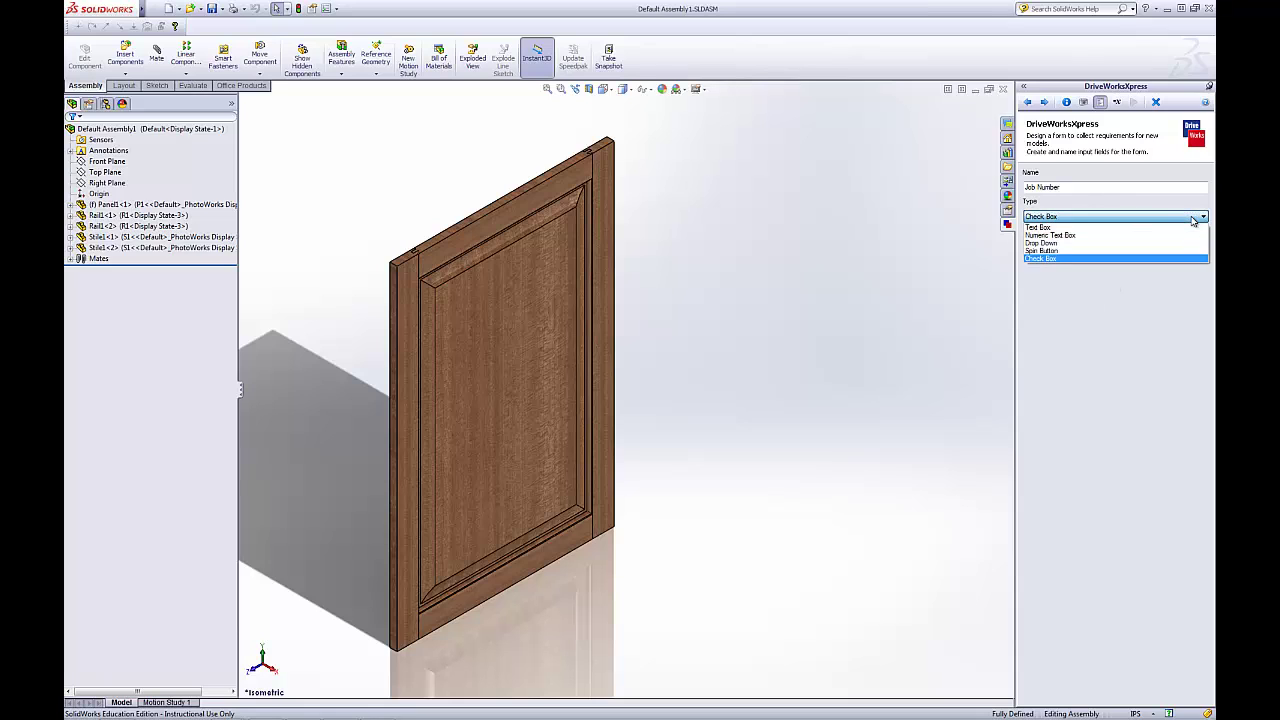
{"action": "left_click", "coordinate": [1041, 229]}
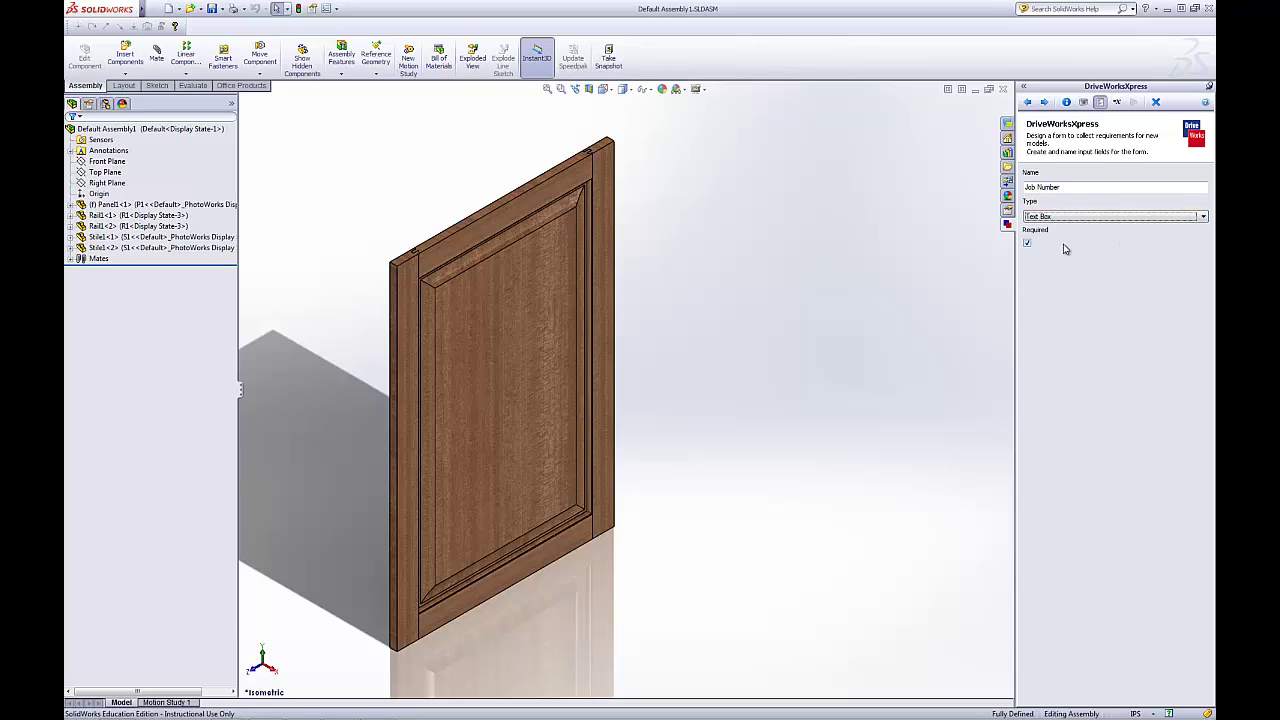
{"action": "left_click", "coordinate": [1045, 103]}
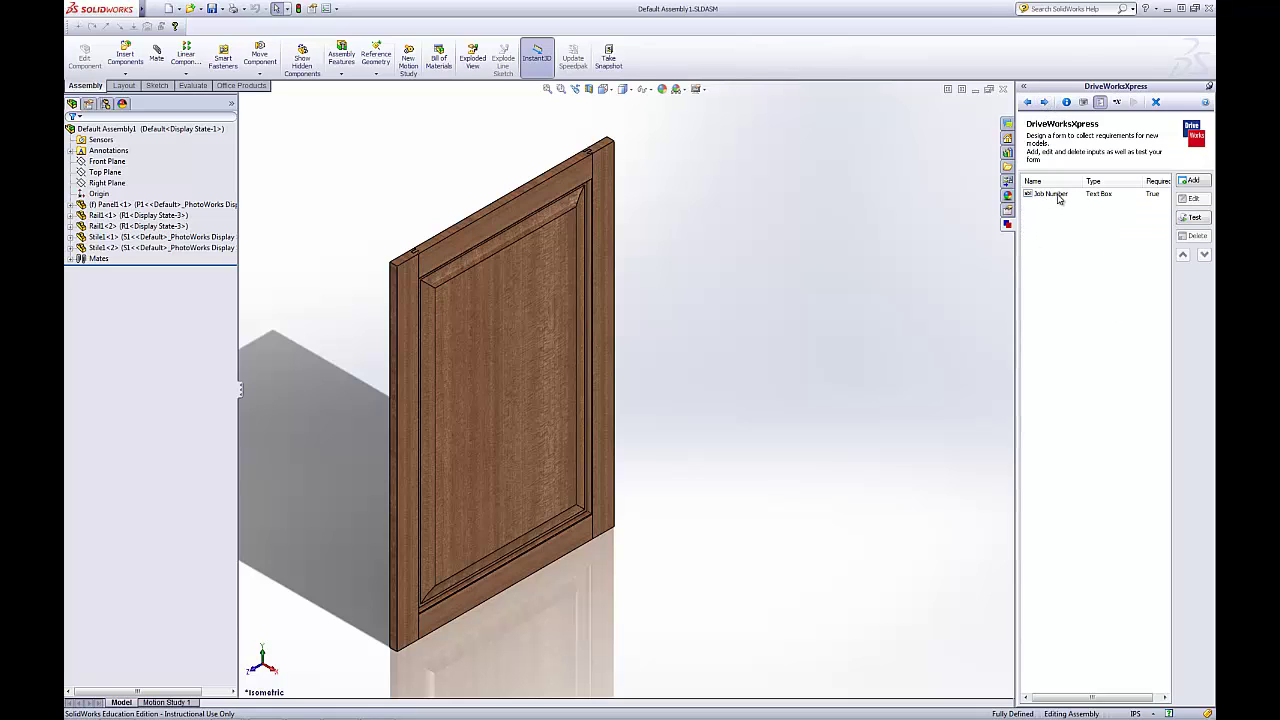
Add an optional text box input named Customer Name
{"action": "left_click", "coordinate": [1192, 180]}
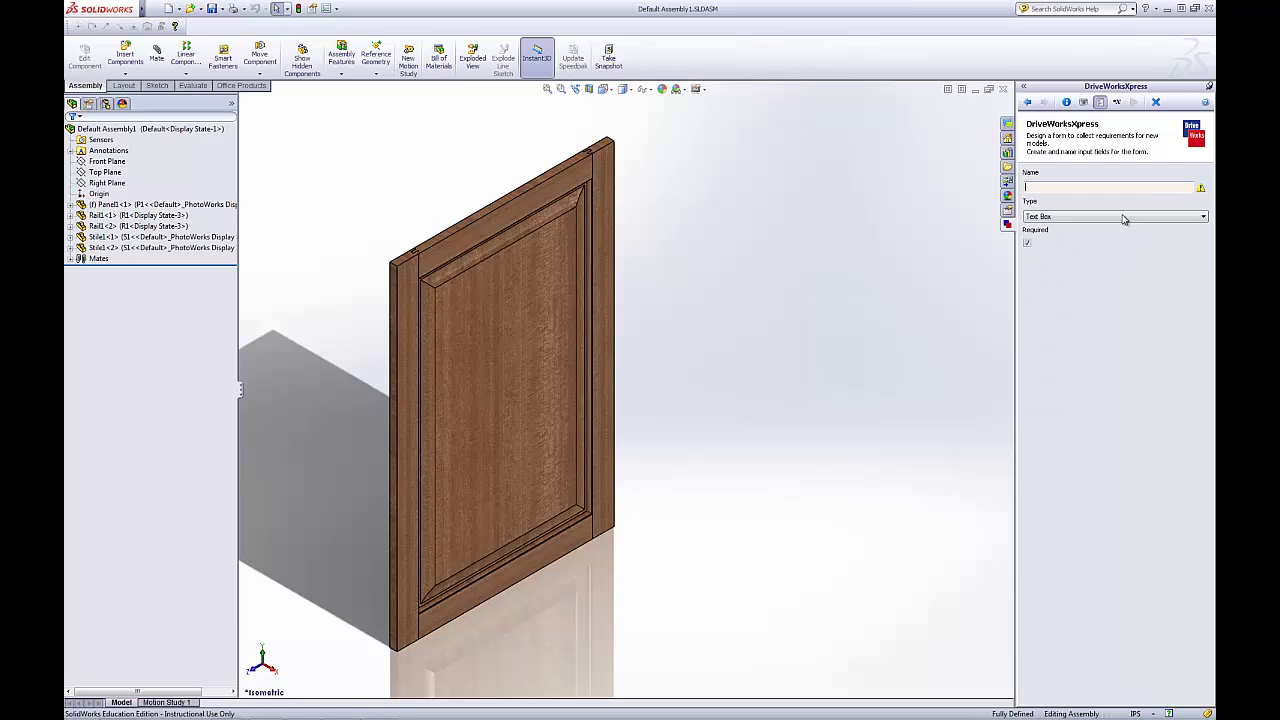
{"action": "type", "text": "CDu"}
{"action": "type", "text": "stomer Name"}
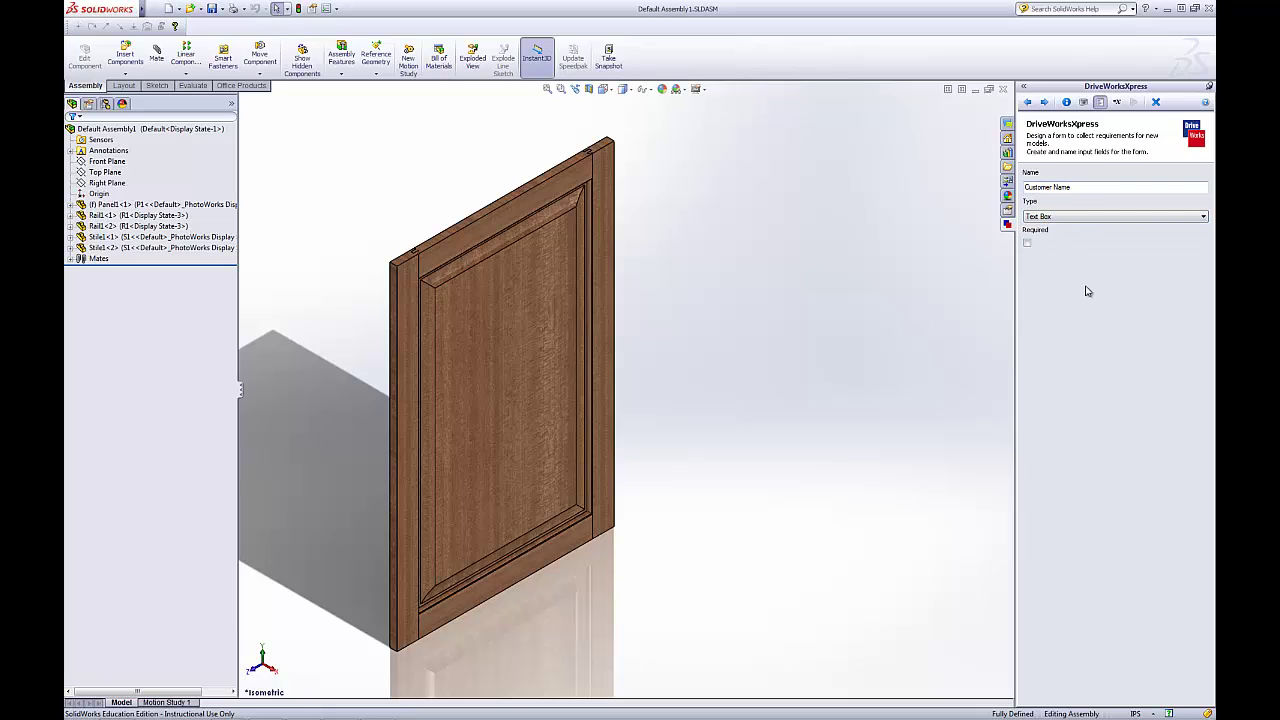
{"action": "left_click", "coordinate": [1044, 102]}
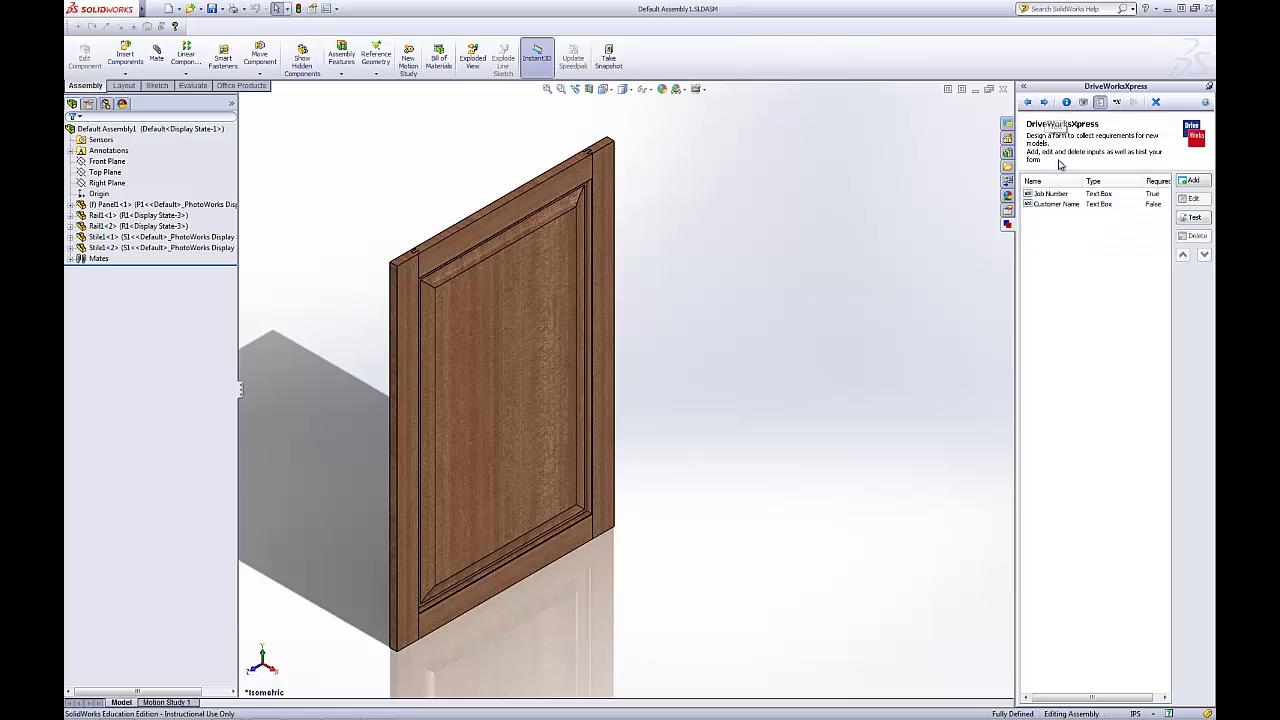
Add a numeric text box input 'Door Width' with minimum 12 and maximum 15
{"action": "left_click", "coordinate": [1192, 181]}
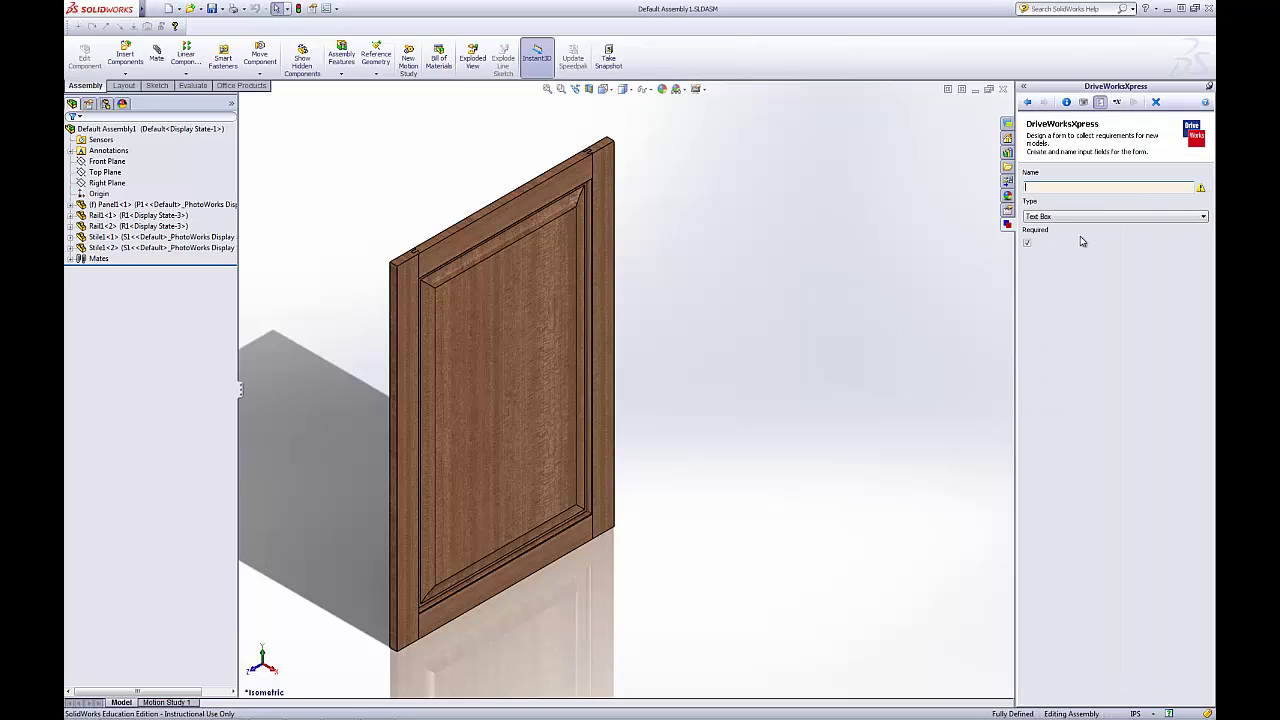
{"action": "left_click", "coordinate": [1060, 190]}
{"action": "type", "text": "Door Width"}
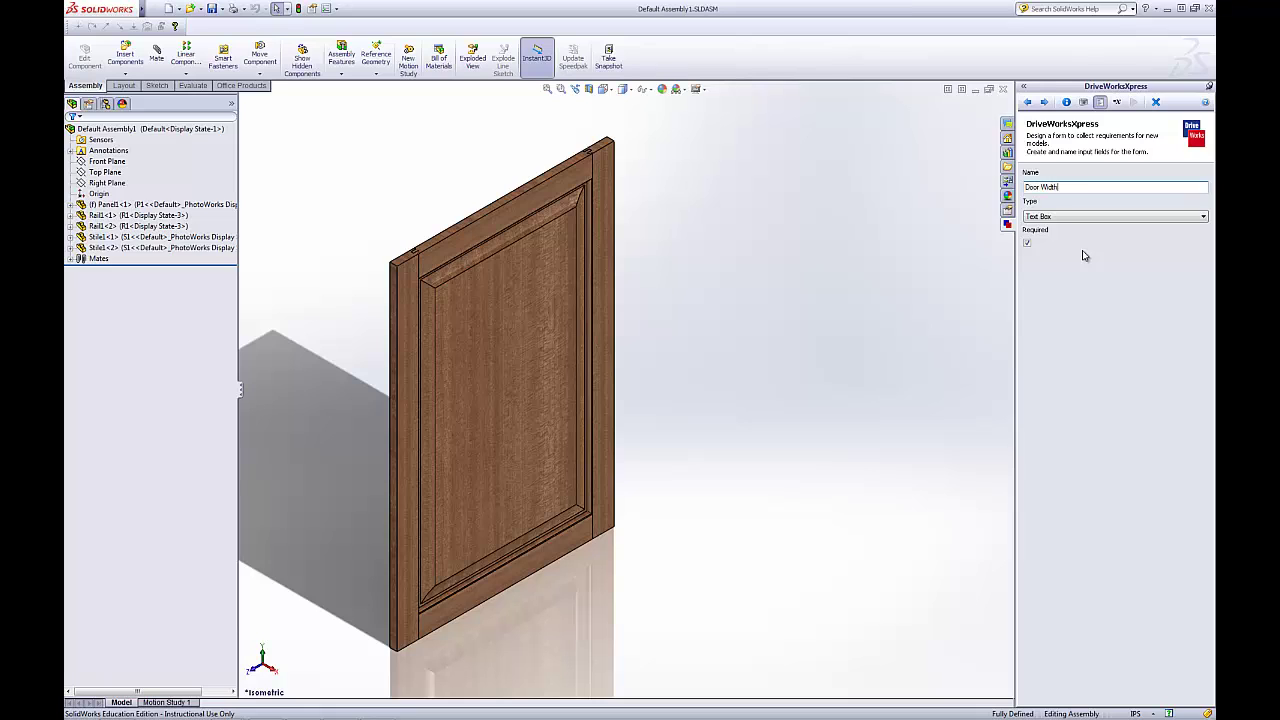
{"action": "left_click", "coordinate": [1127, 220]}
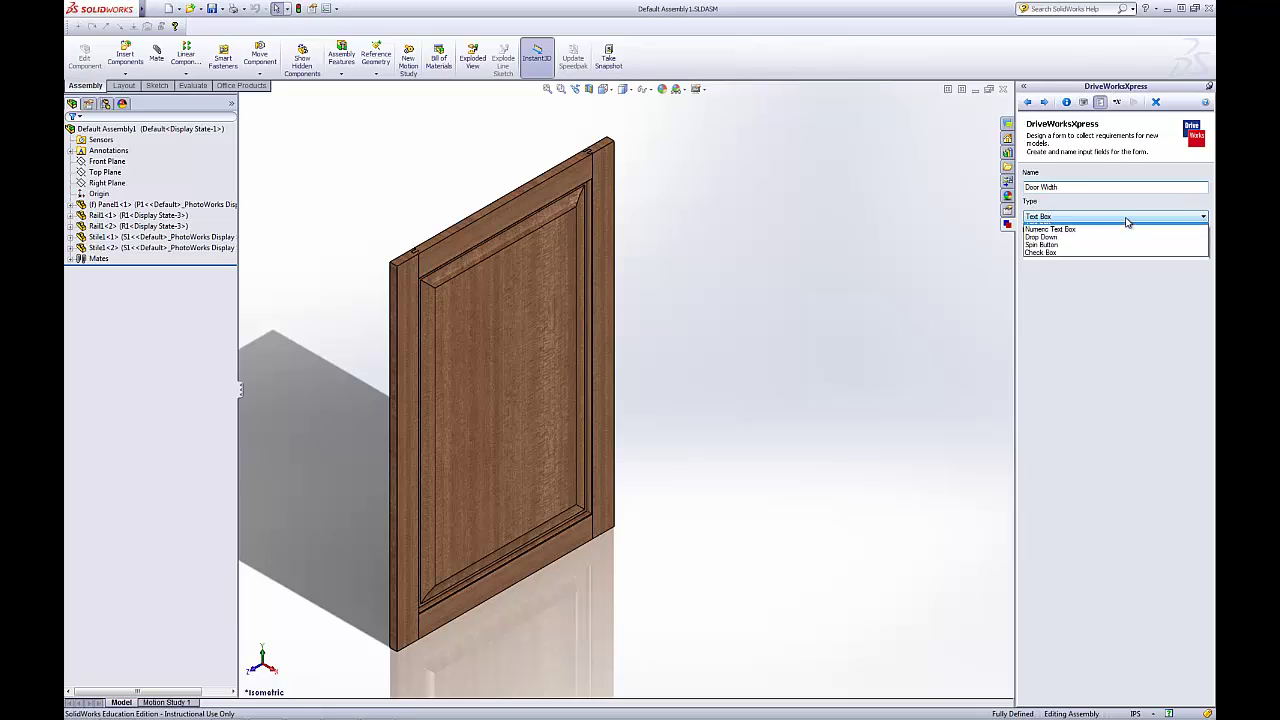
{"action": "left_click", "coordinate": [1061, 237]}
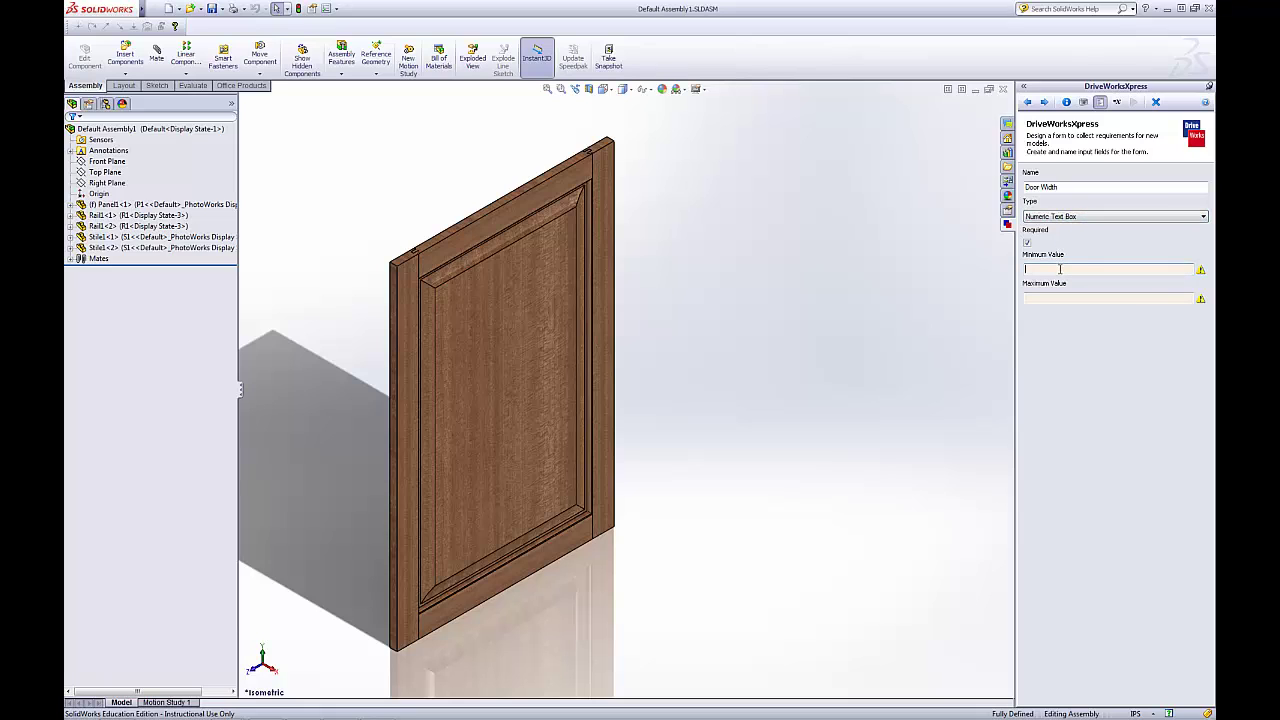
{"action": "type", "text": "12"}
{"action": "left_click", "coordinate": [1066, 299]}
{"action": "type", "text": "150"}
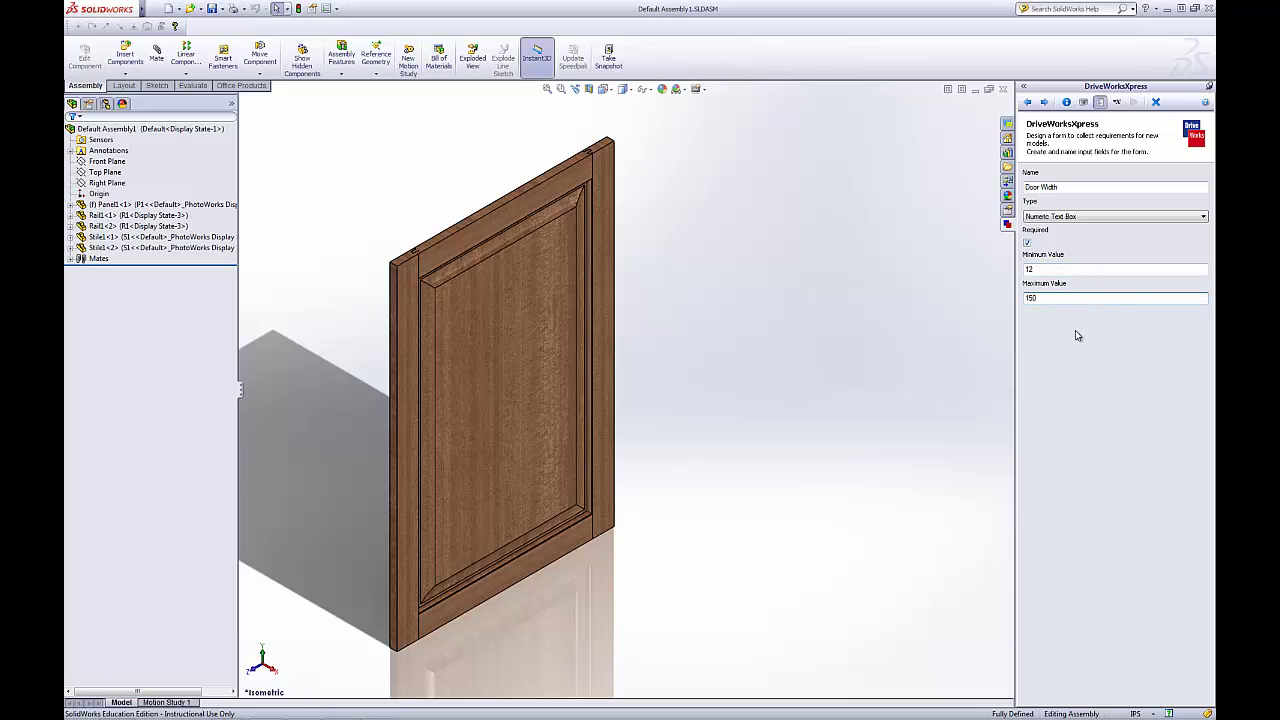
{"action": "left_click", "coordinate": [1044, 102]}
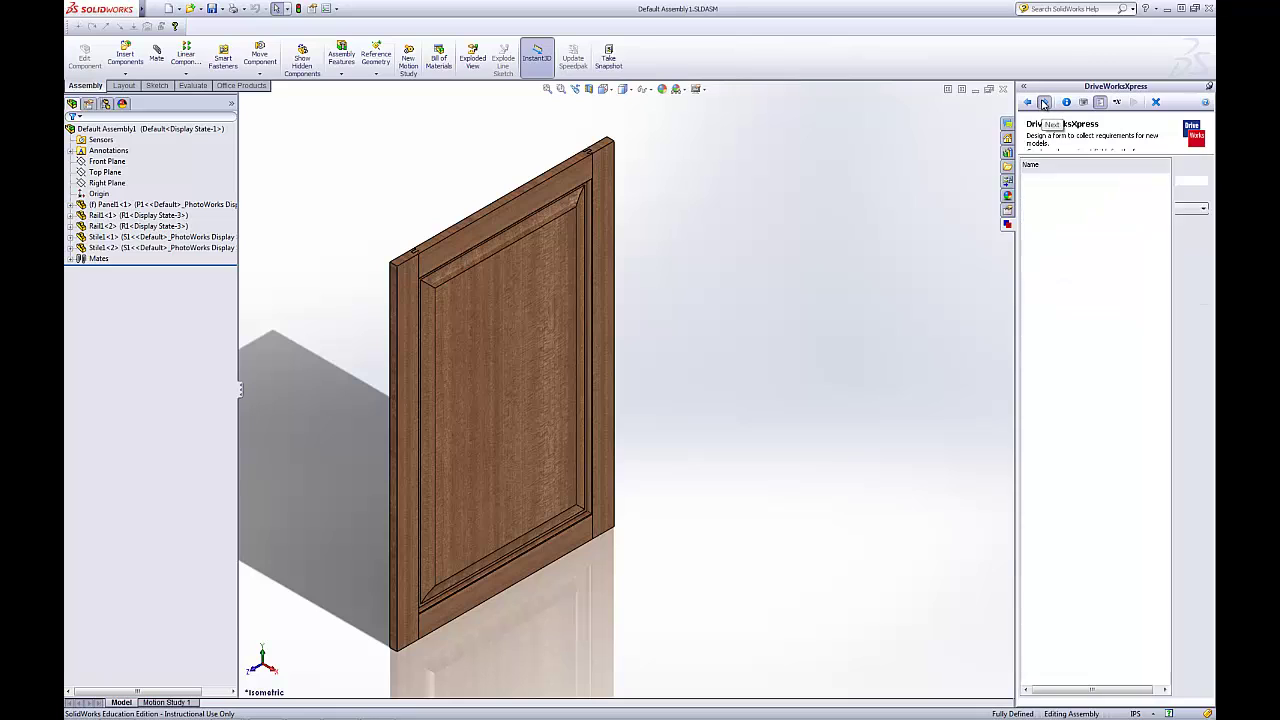
{"action": "left_click", "coordinate": [1189, 180]}
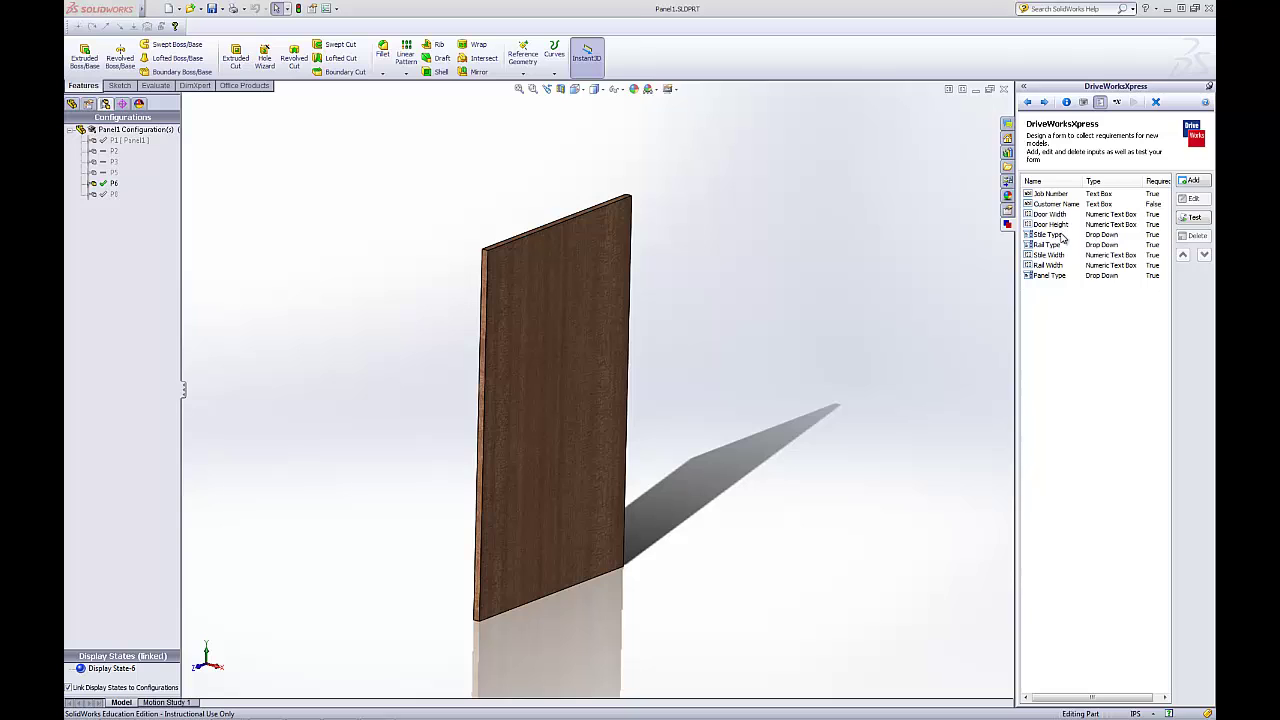
{"action": "left_click", "coordinate": [1065, 236]}
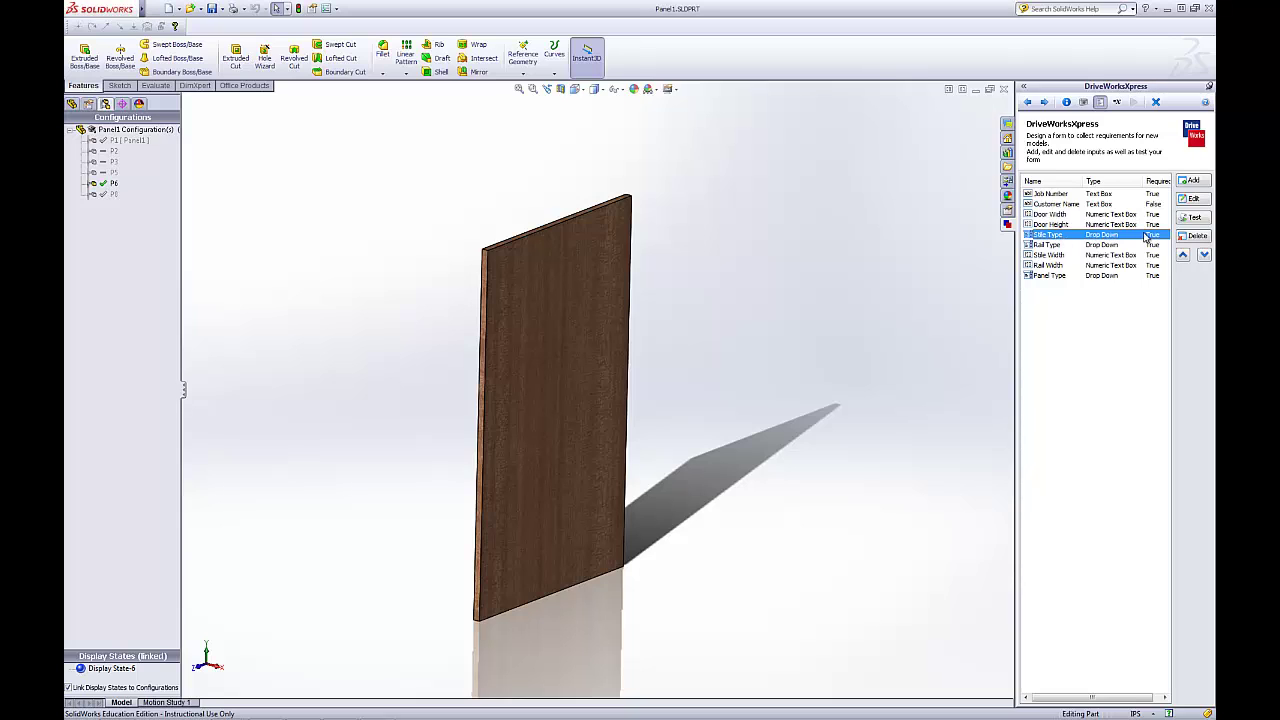
{"action": "left_click", "coordinate": [1192, 198]}
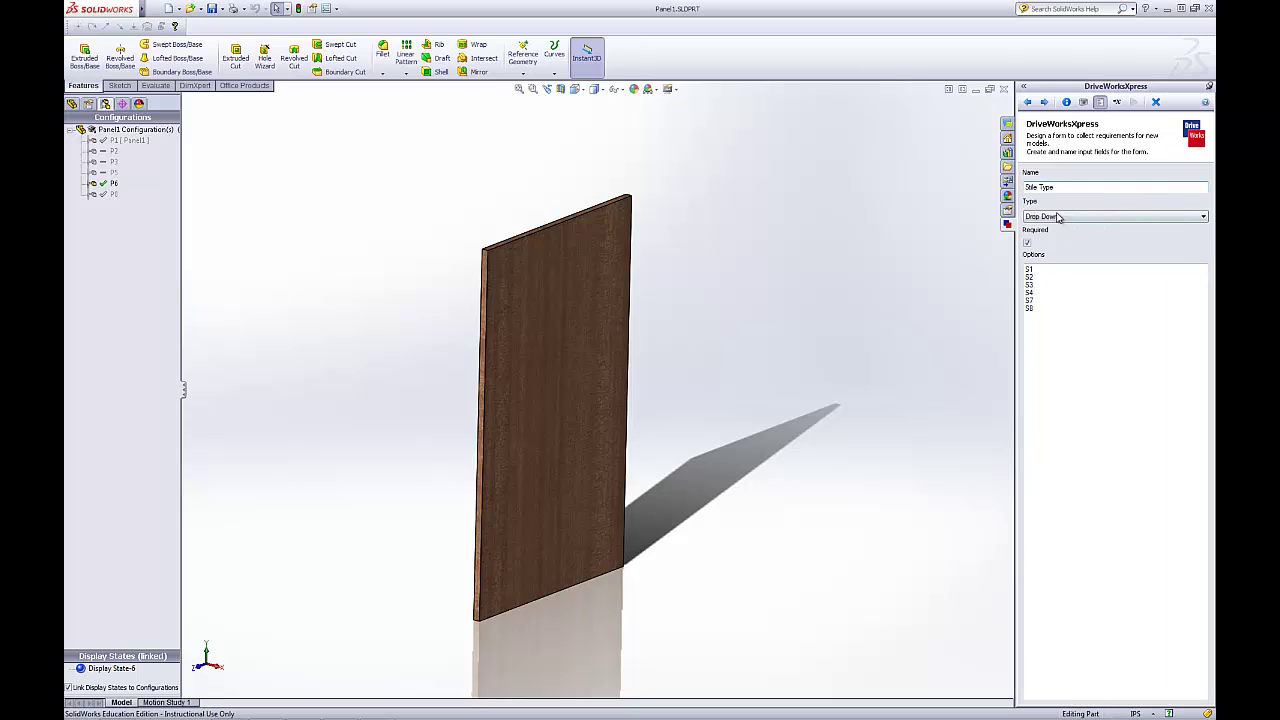
{"action": "left_click", "coordinate": [1027, 268]}
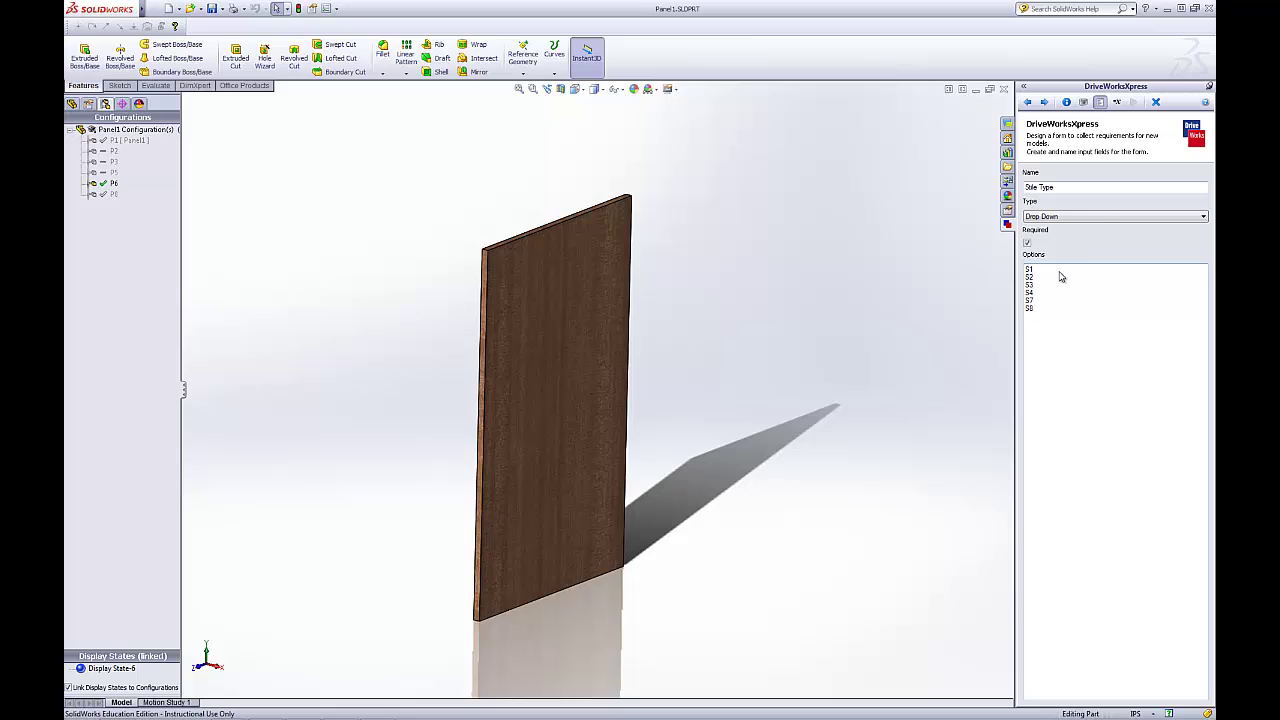
{"action": "left_click", "coordinate": [1044, 102]}
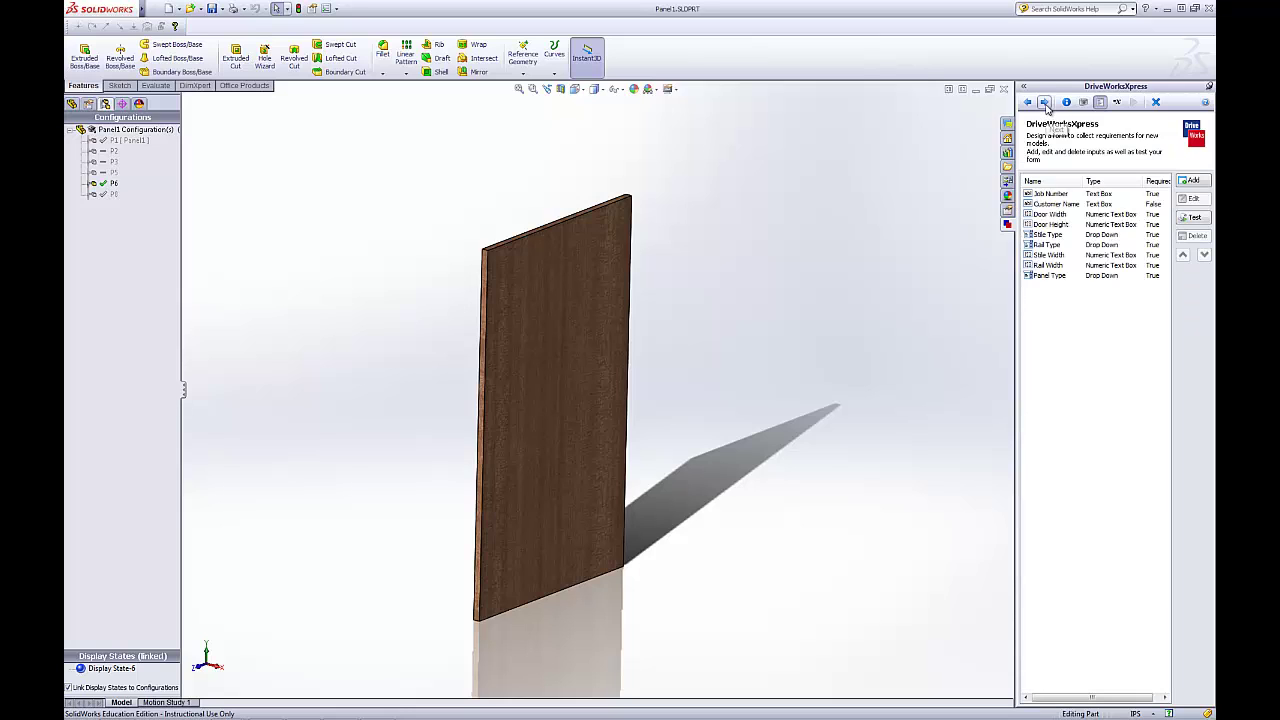
{"action": "left_click", "coordinate": [1057, 277]}
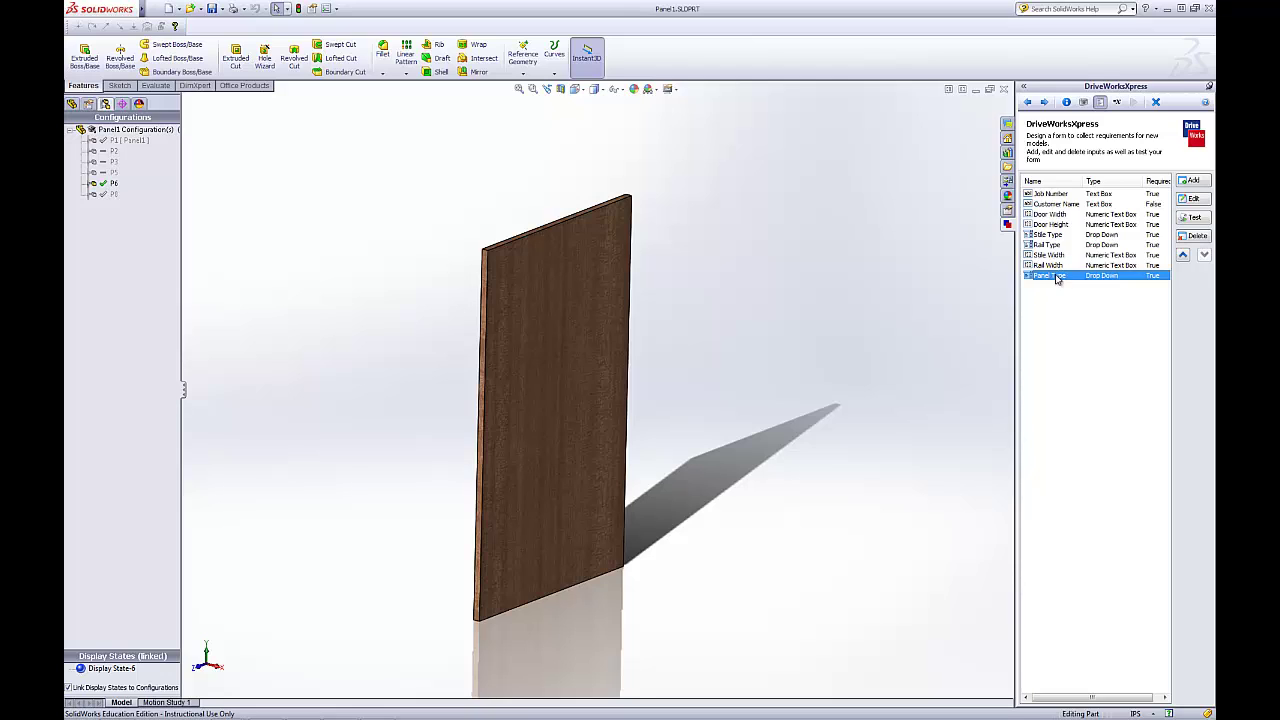
{"action": "left_click", "coordinate": [1193, 201]}
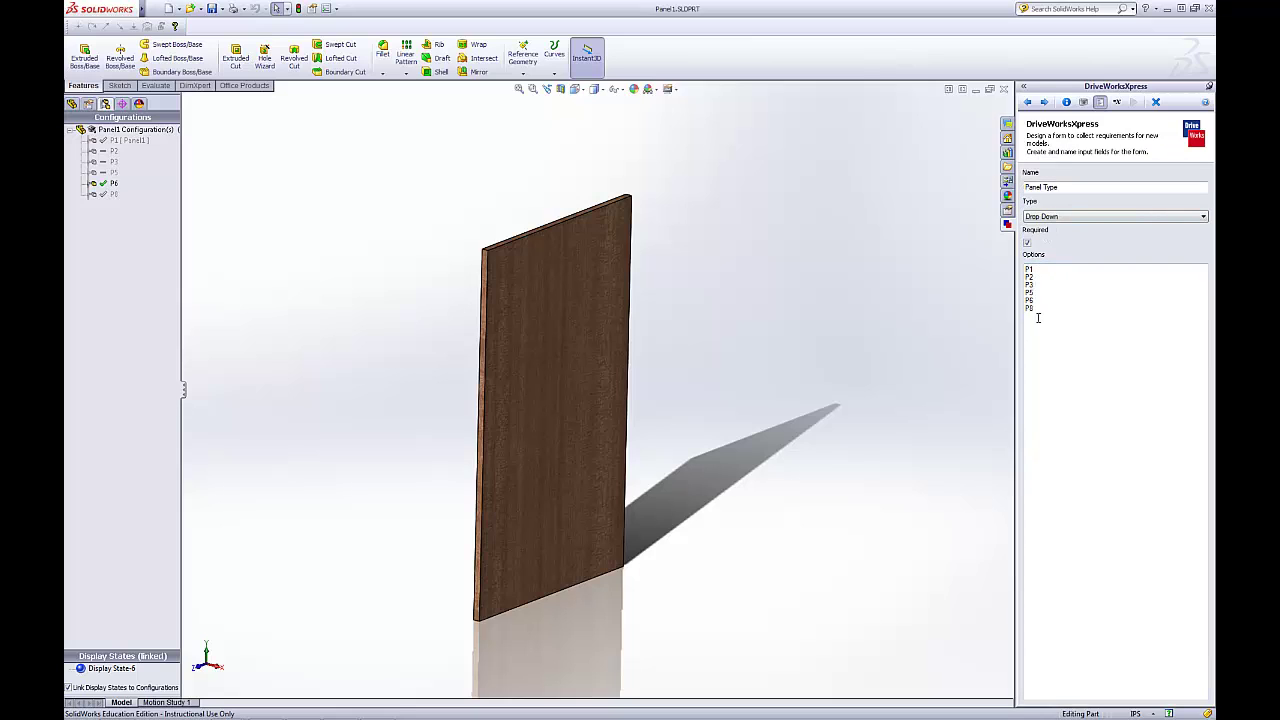
{"action": "left_click", "coordinate": [1044, 102]}
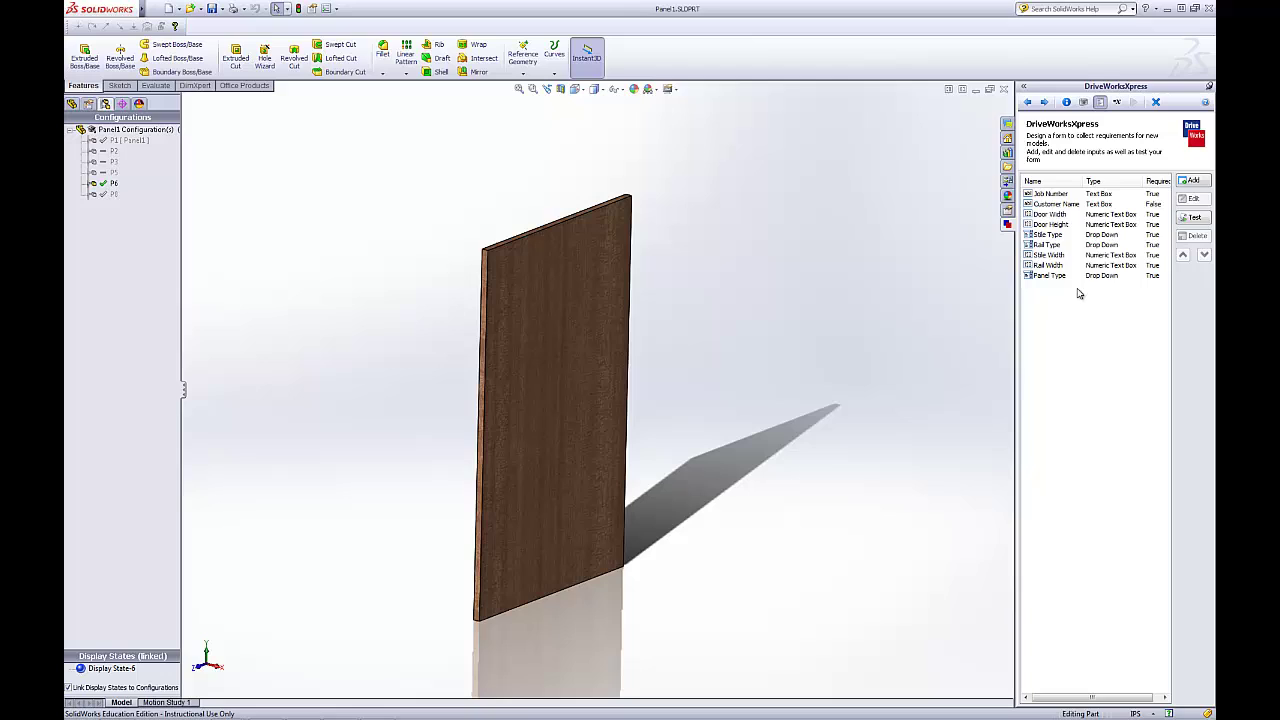
Open Default Assembly1's test form and enter job number 0000, a customer name, and door 20 × 30
{"action": "left_click", "coordinate": [976, 90]}
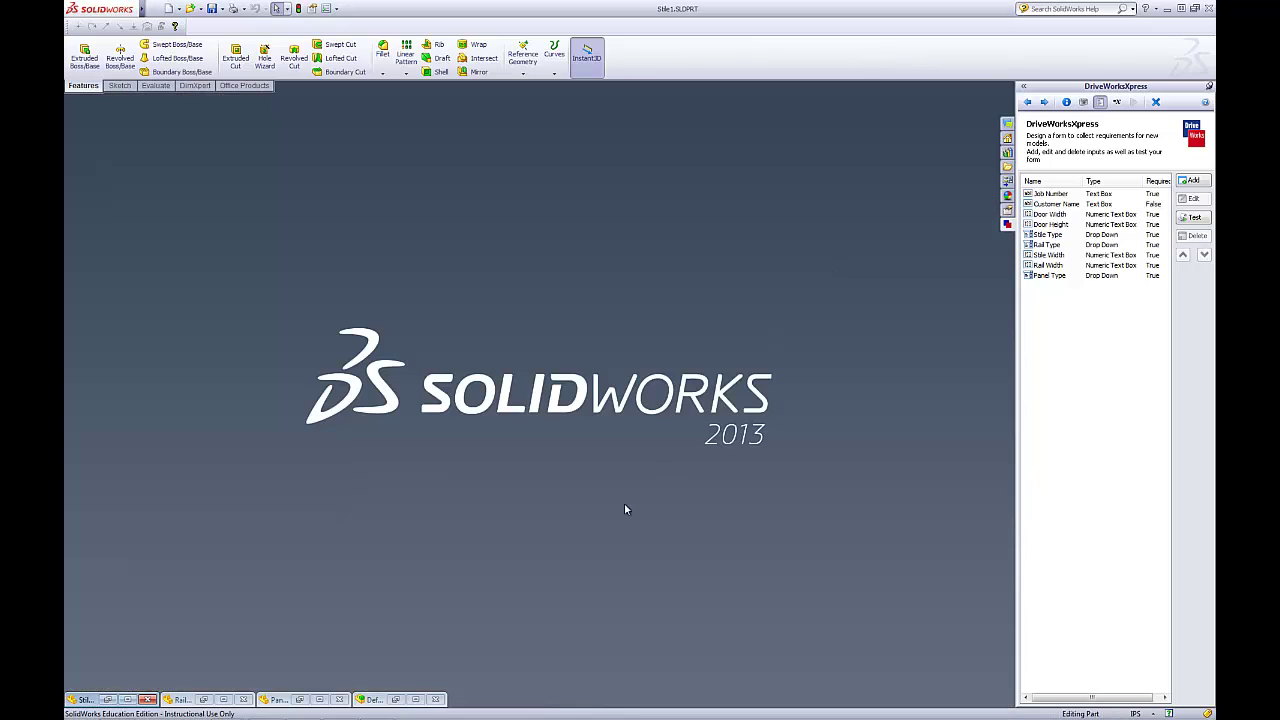
{"action": "left_click", "coordinate": [415, 699]}
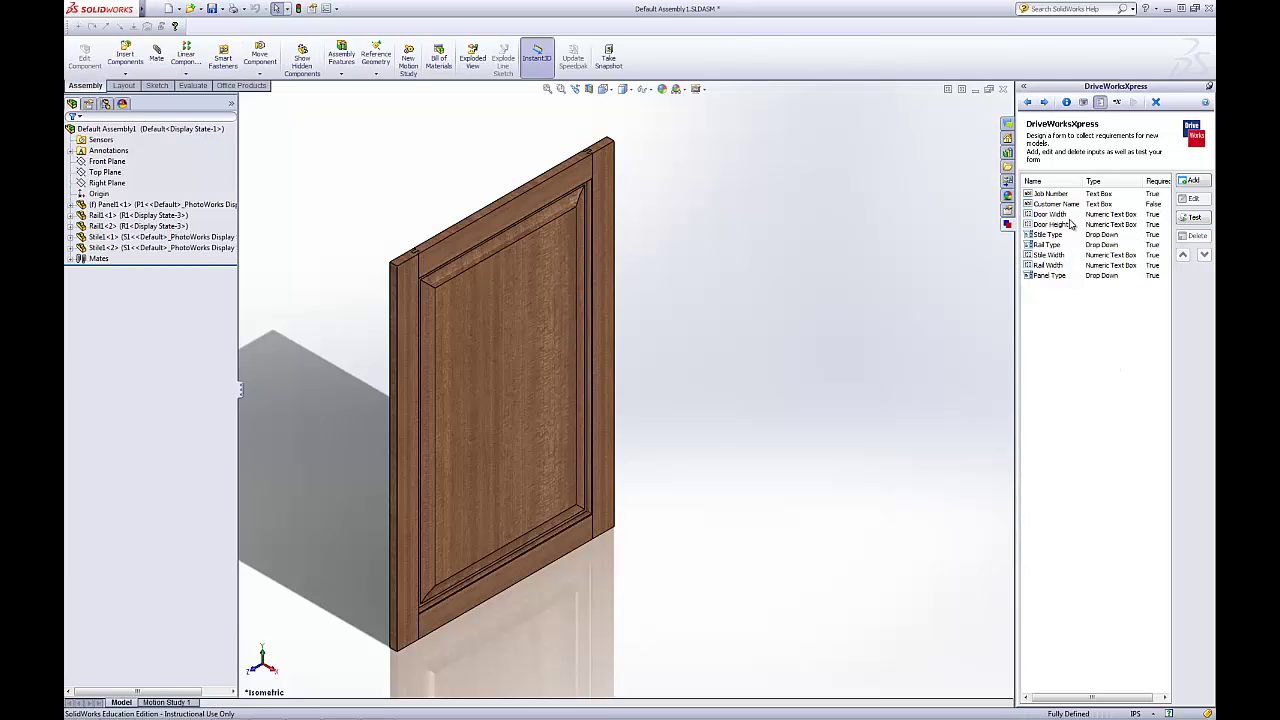
{"action": "left_click", "coordinate": [1194, 220]}
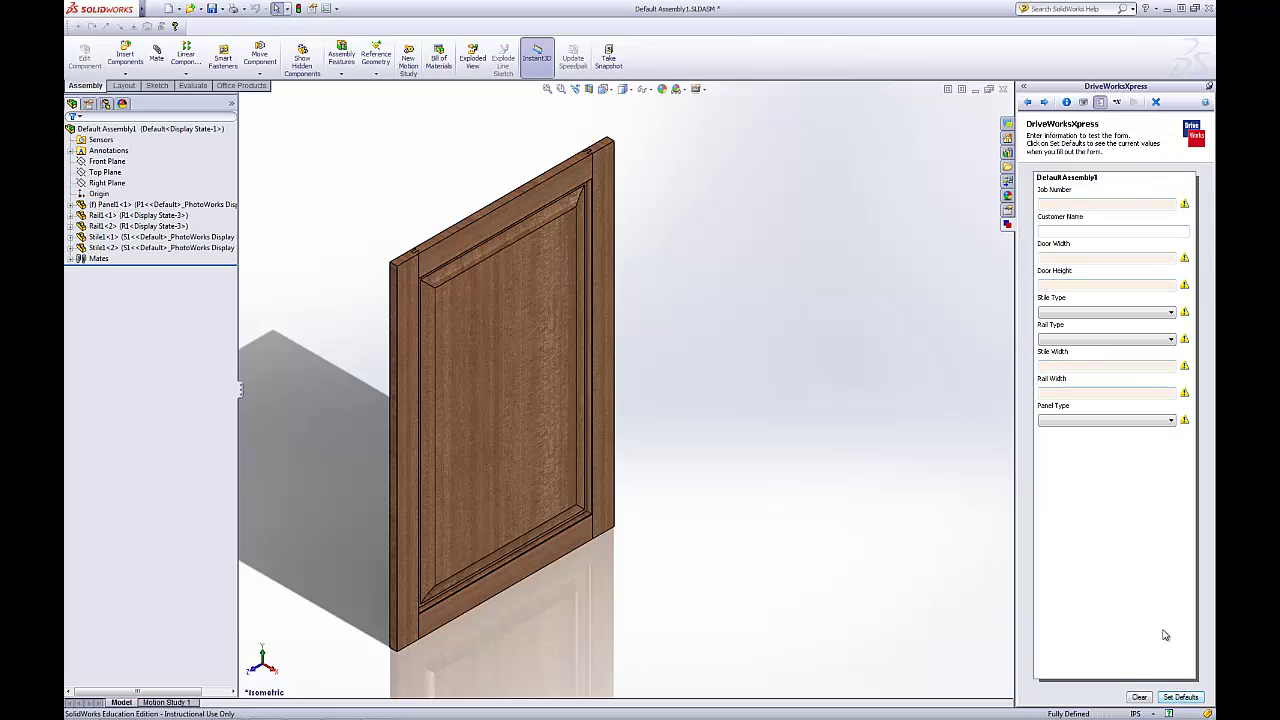
{"action": "left_click", "coordinate": [1079, 201]}
{"action": "type", "text": "0000"}
{"action": "key", "text": "Tab"}
{"action": "type", "text": "xxxx"}
{"action": "key", "text": "Tab"}
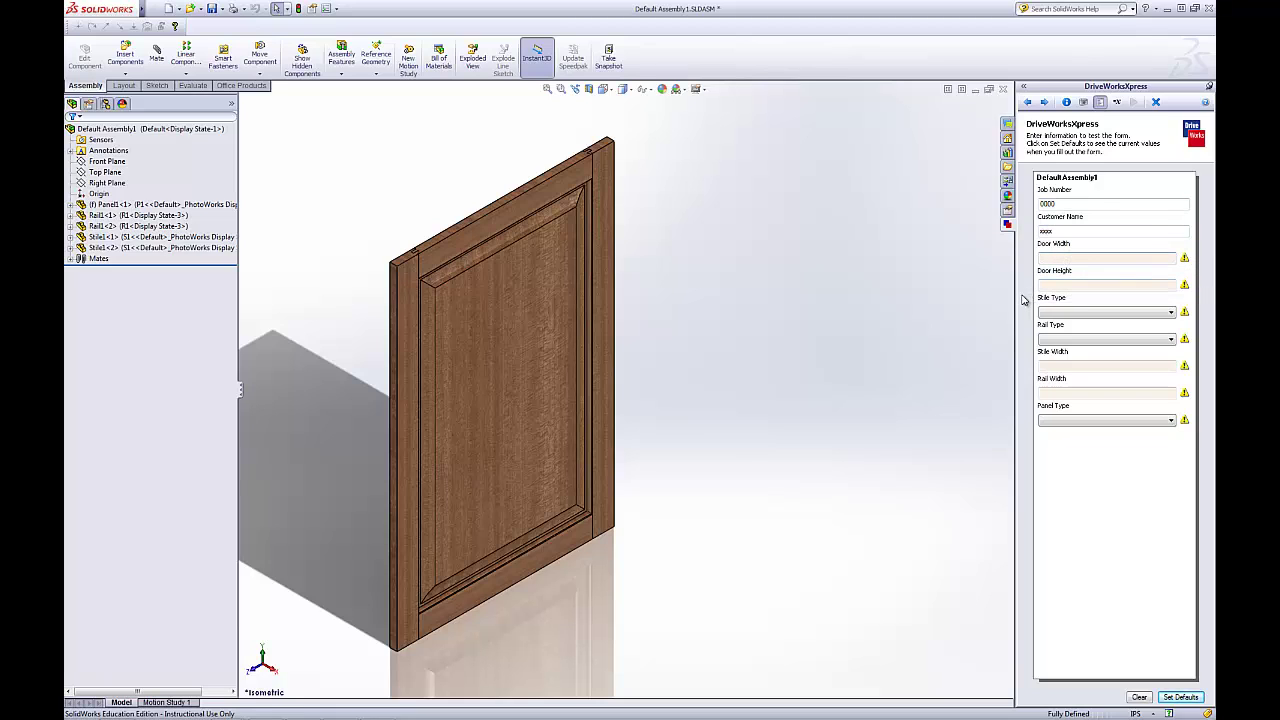
{"action": "type", "text": "20"}
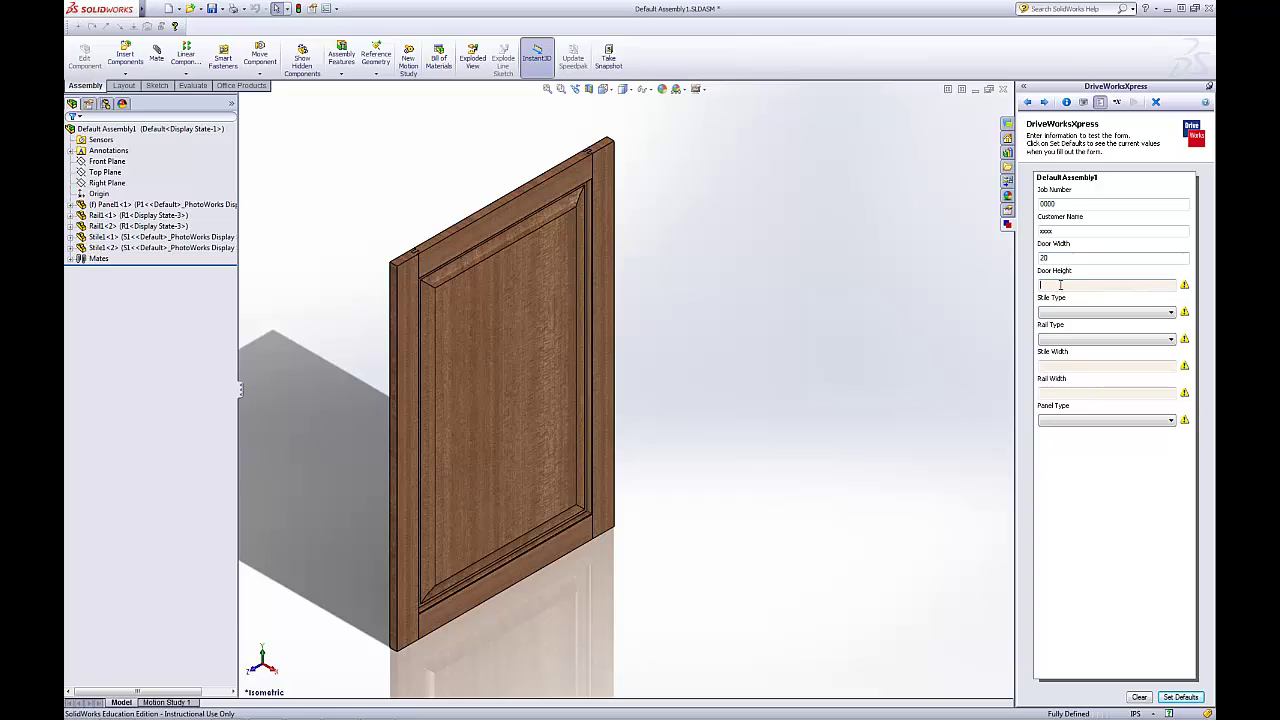
{"action": "type", "text": "30"}
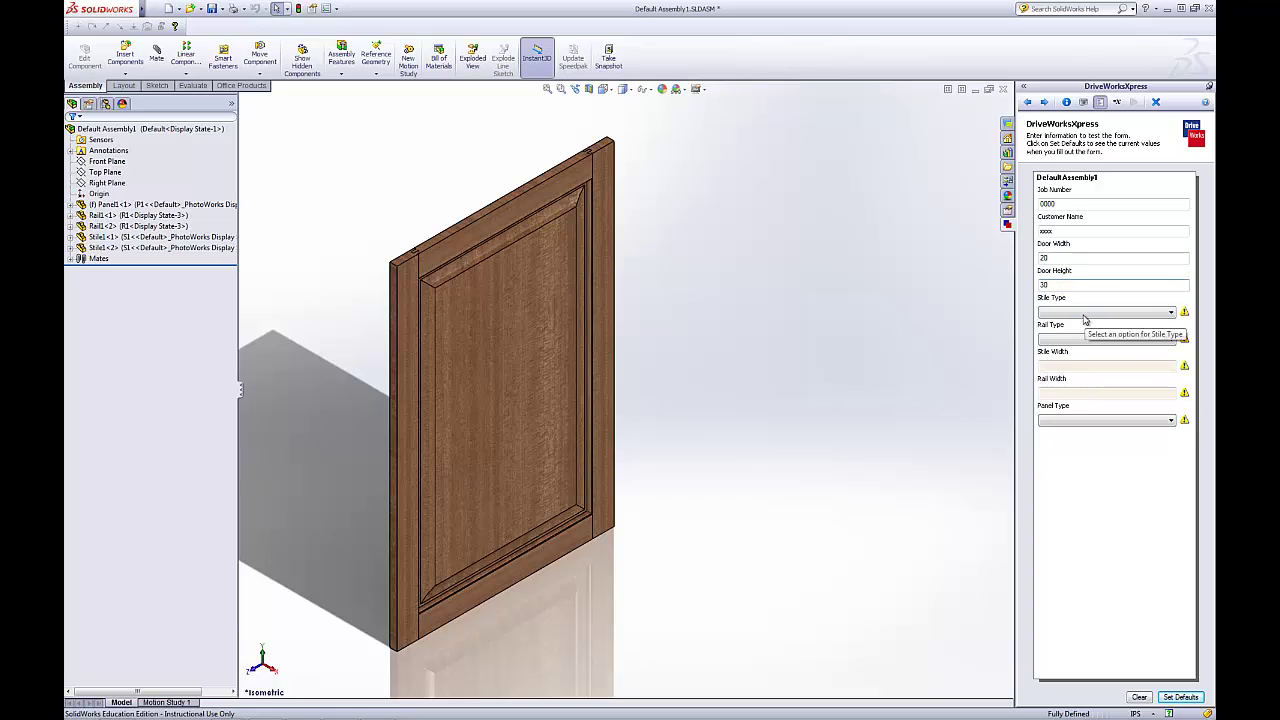
Choose stile type S1 and rail type R1, with stile and rail widths of 2.5
{"action": "left_click", "coordinate": [1134, 314]}
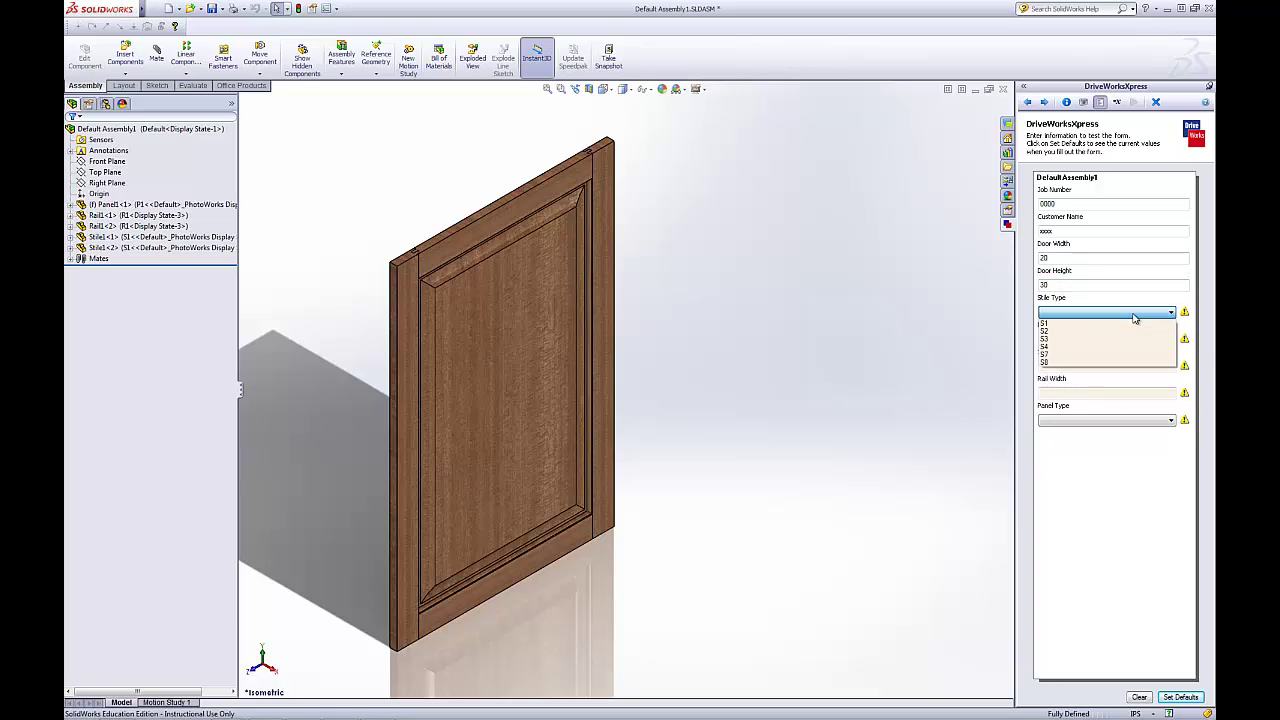
{"action": "left_click", "coordinate": [1110, 324]}
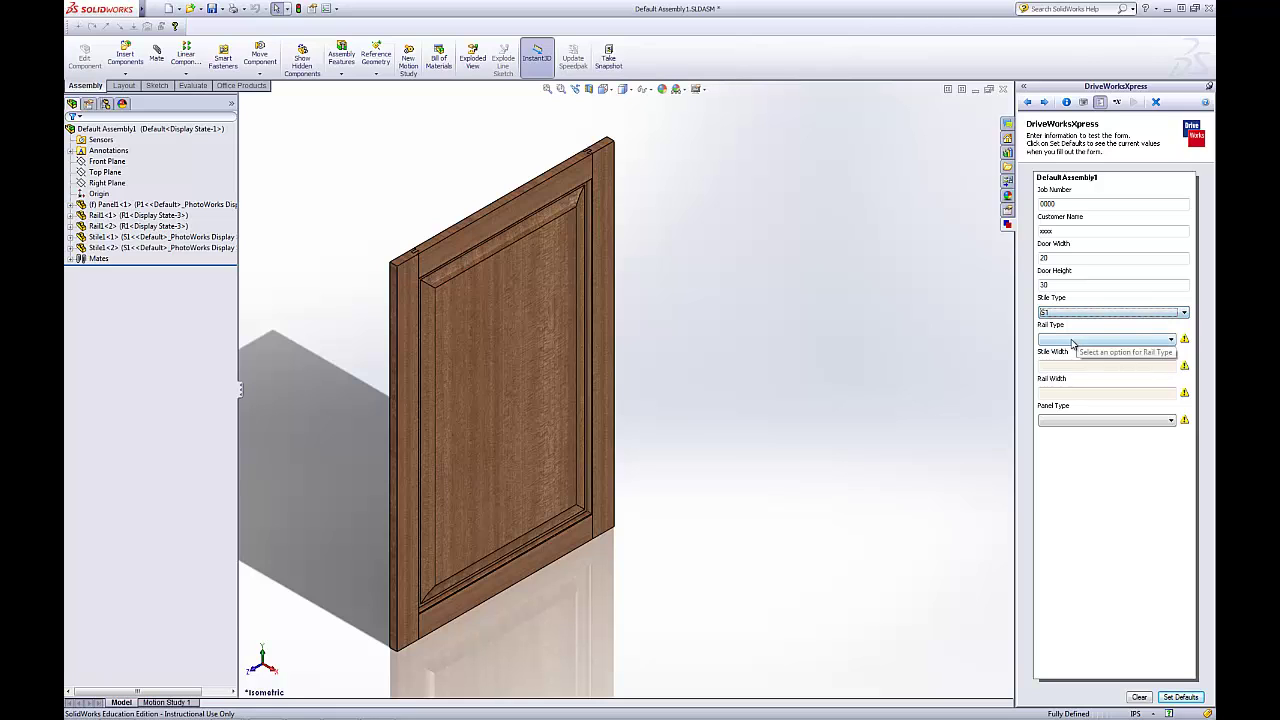
{"action": "left_click", "coordinate": [1100, 340]}
{"action": "left_click", "coordinate": [1075, 352]}
{"action": "left_click", "coordinate": [1078, 367]}
{"action": "type", "text": "2.5"}
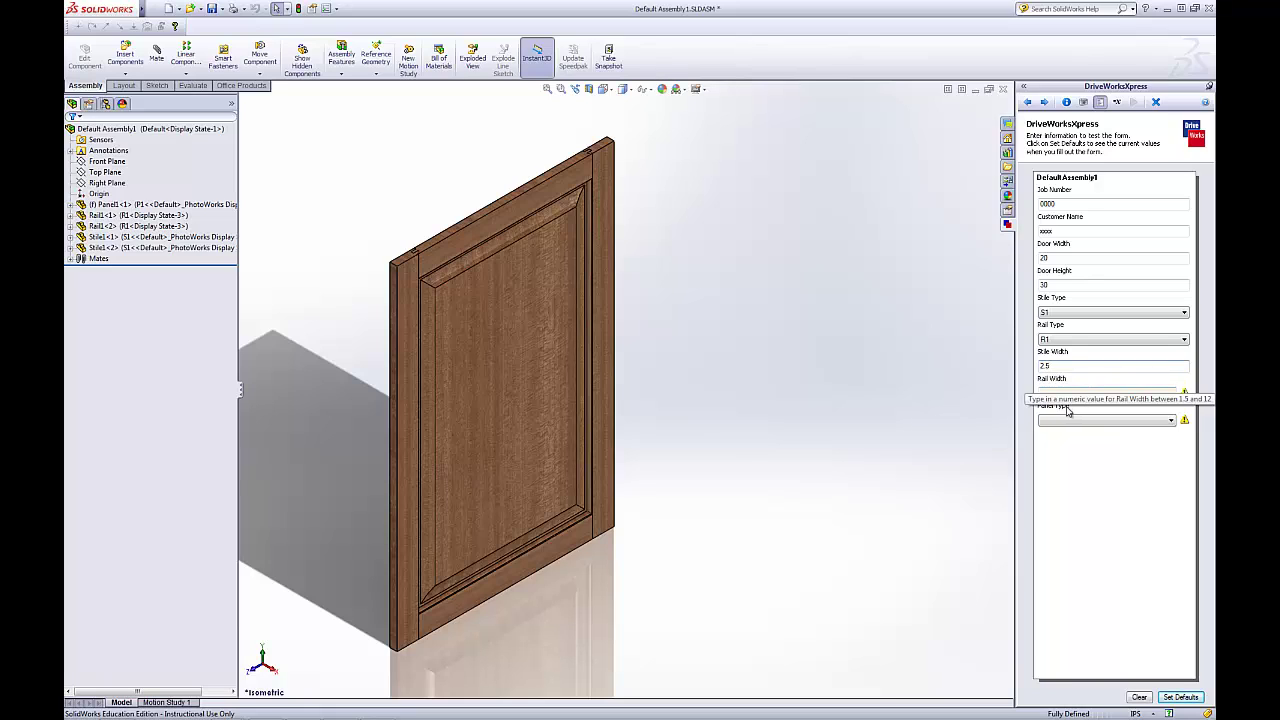
{"action": "left_click", "coordinate": [1092, 391]}
{"action": "type", "text": "2.5"}
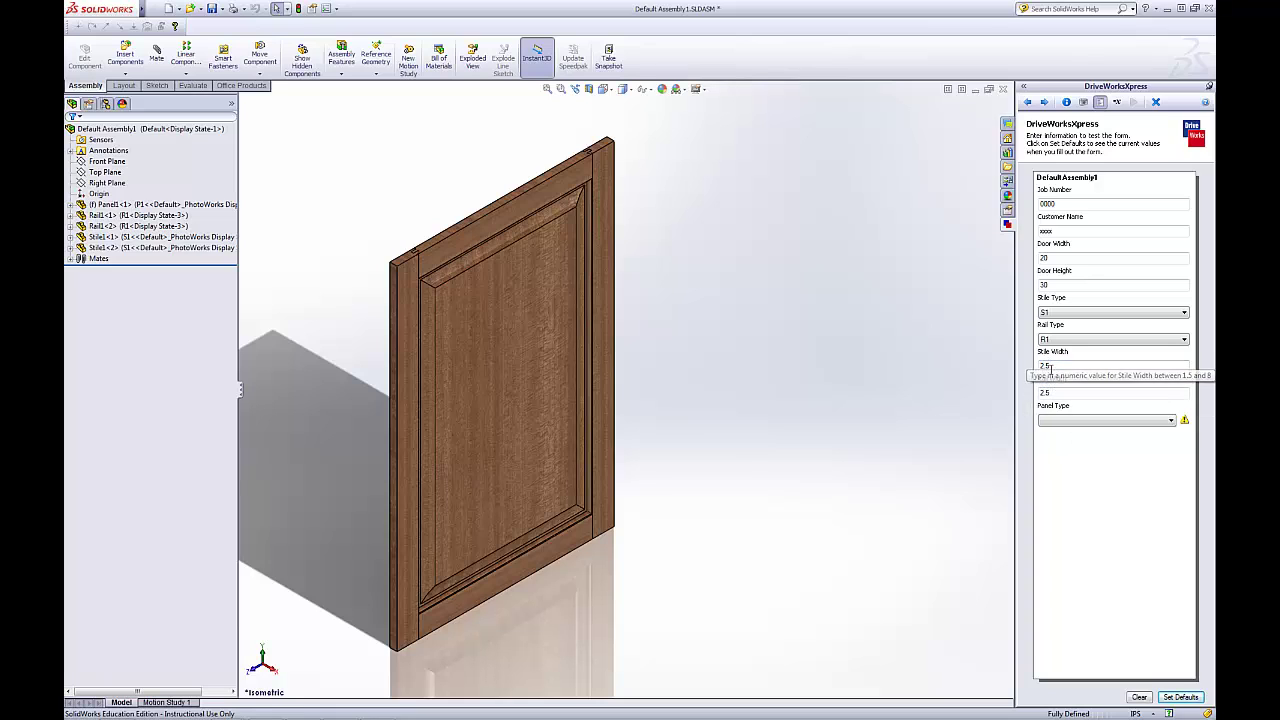
Set Panel Type to P1 and save the entries as the form defaults
{"action": "left_click", "coordinate": [1168, 420]}
{"action": "left_click", "coordinate": [1087, 439]}
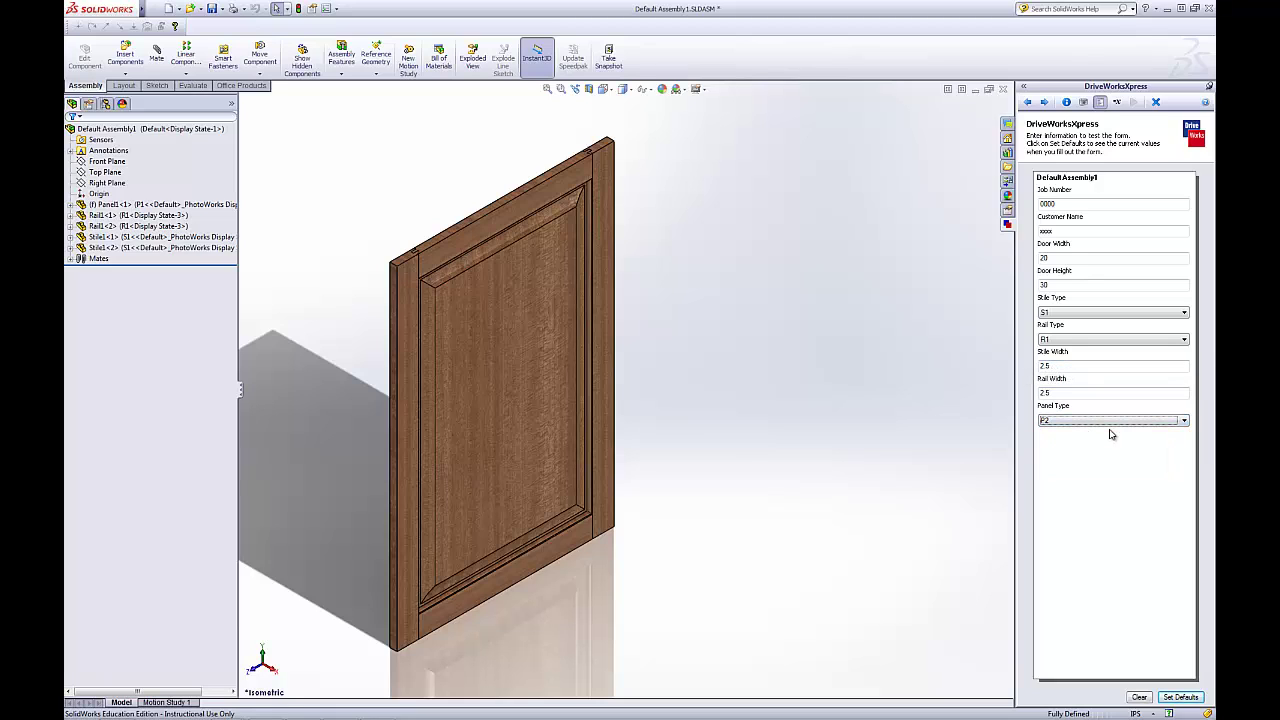
{"action": "left_click", "coordinate": [1130, 421]}
{"action": "left_click", "coordinate": [1065, 430]}
{"action": "left_click", "coordinate": [1178, 697]}
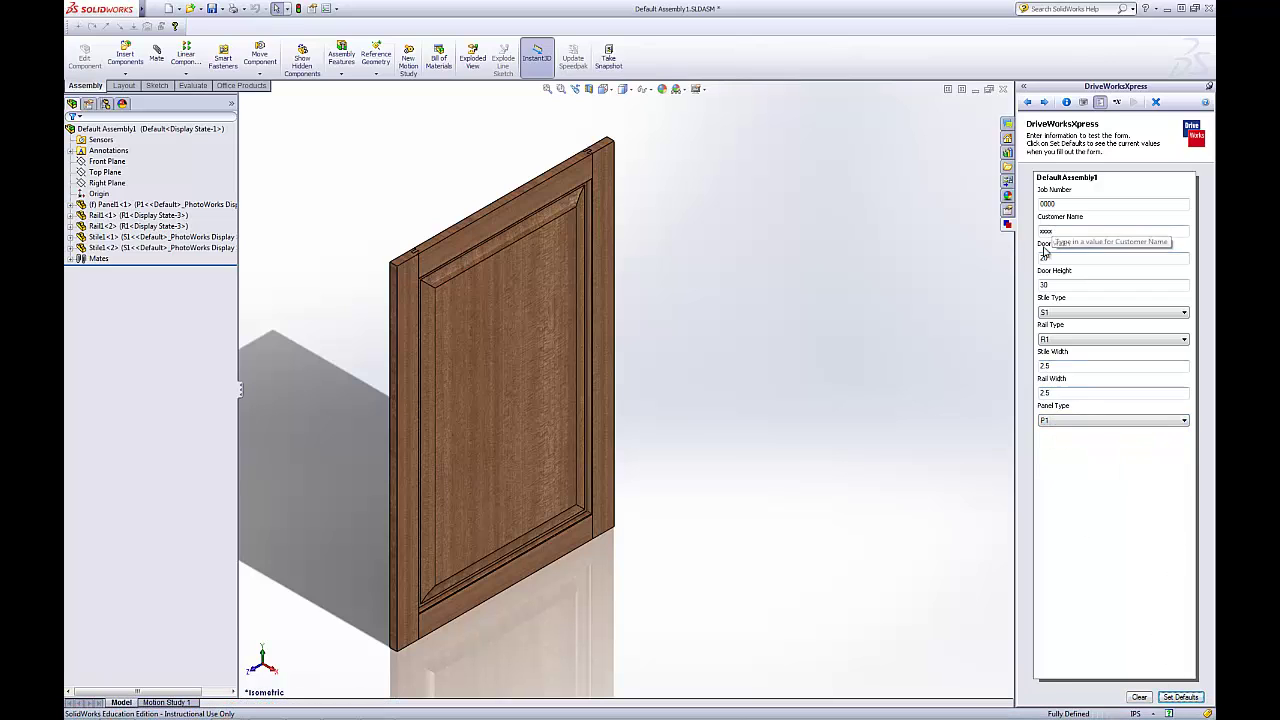
Go to the rules summary and mark File Names rules for editing to list them
{"action": "left_click", "coordinate": [1045, 104]}
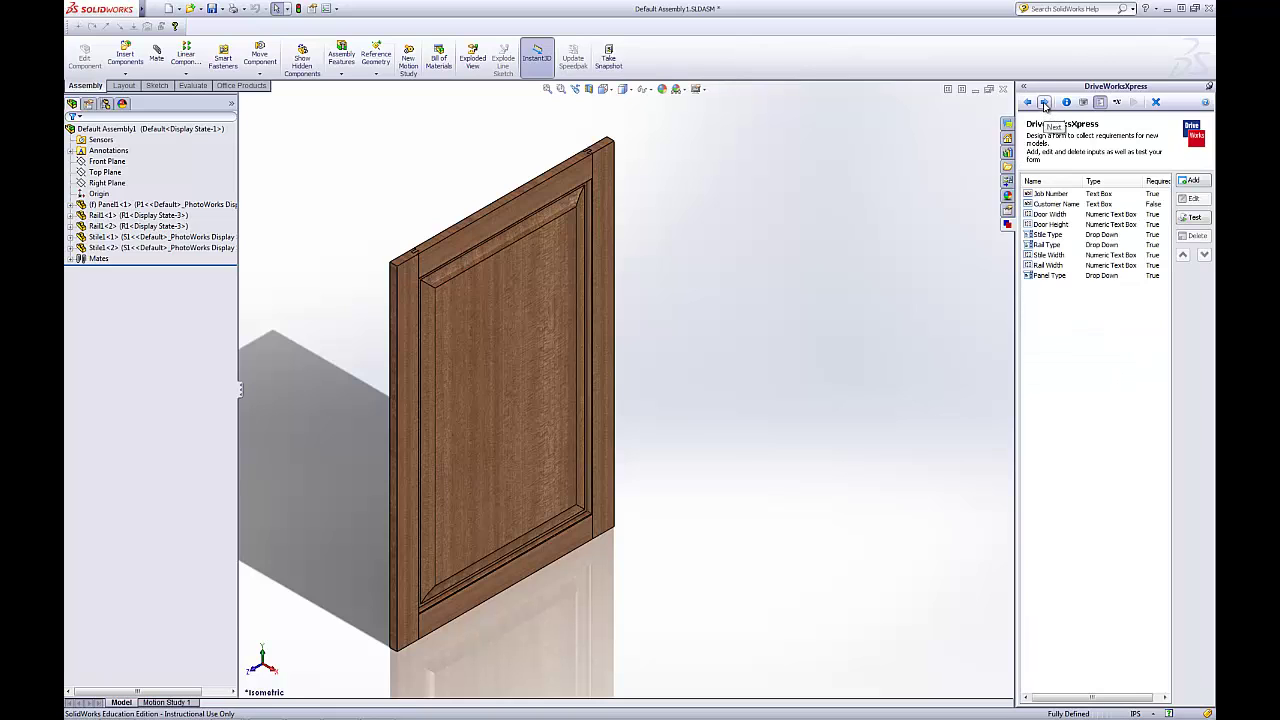
{"action": "left_click", "coordinate": [1045, 104]}
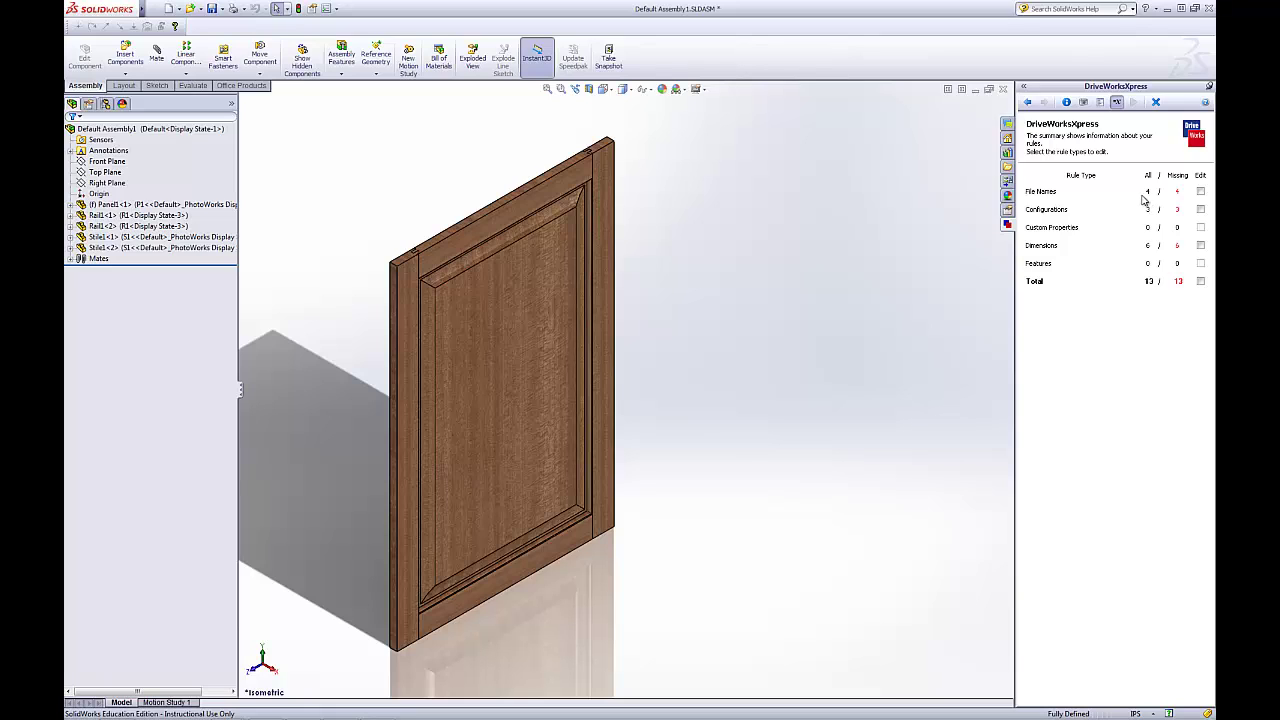
{"action": "left_click", "coordinate": [1201, 192]}
{"action": "left_click", "coordinate": [1045, 103]}
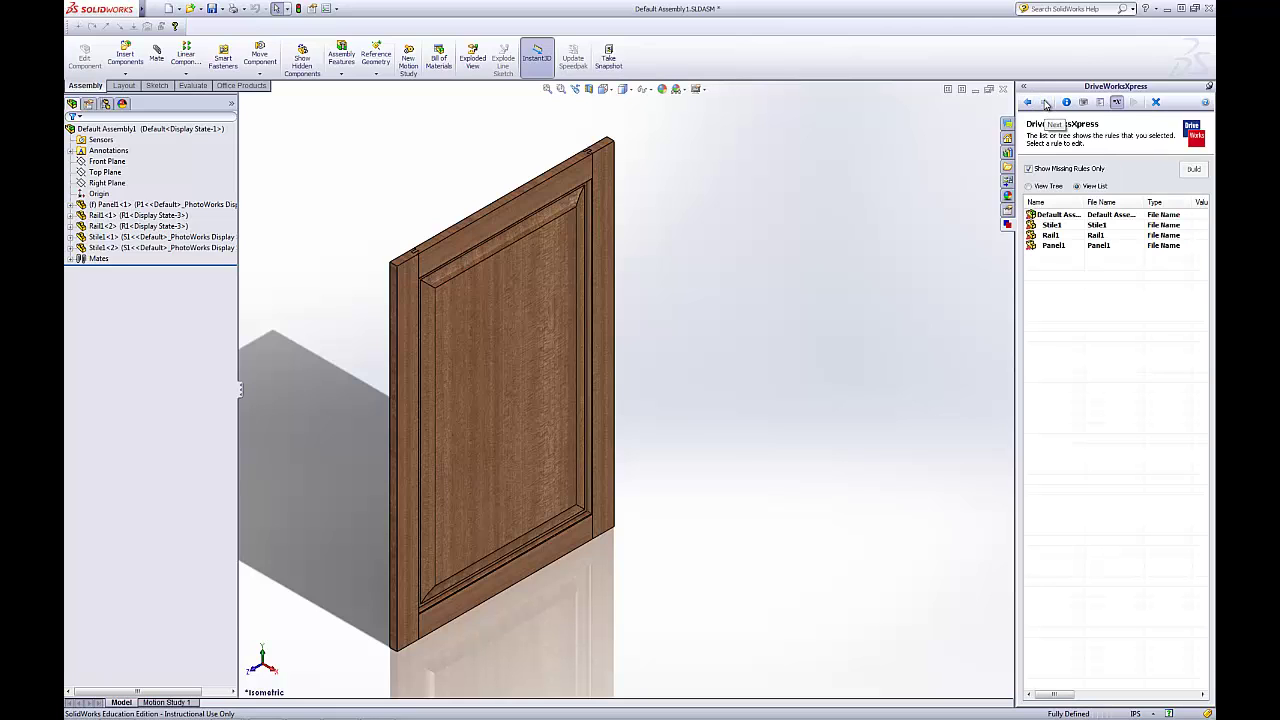
Open the Rule Builder for Default Assembly1's file name and browse the Inputs, Recent, Math and Logic lists
{"action": "double_click", "coordinate": [1054, 216]}
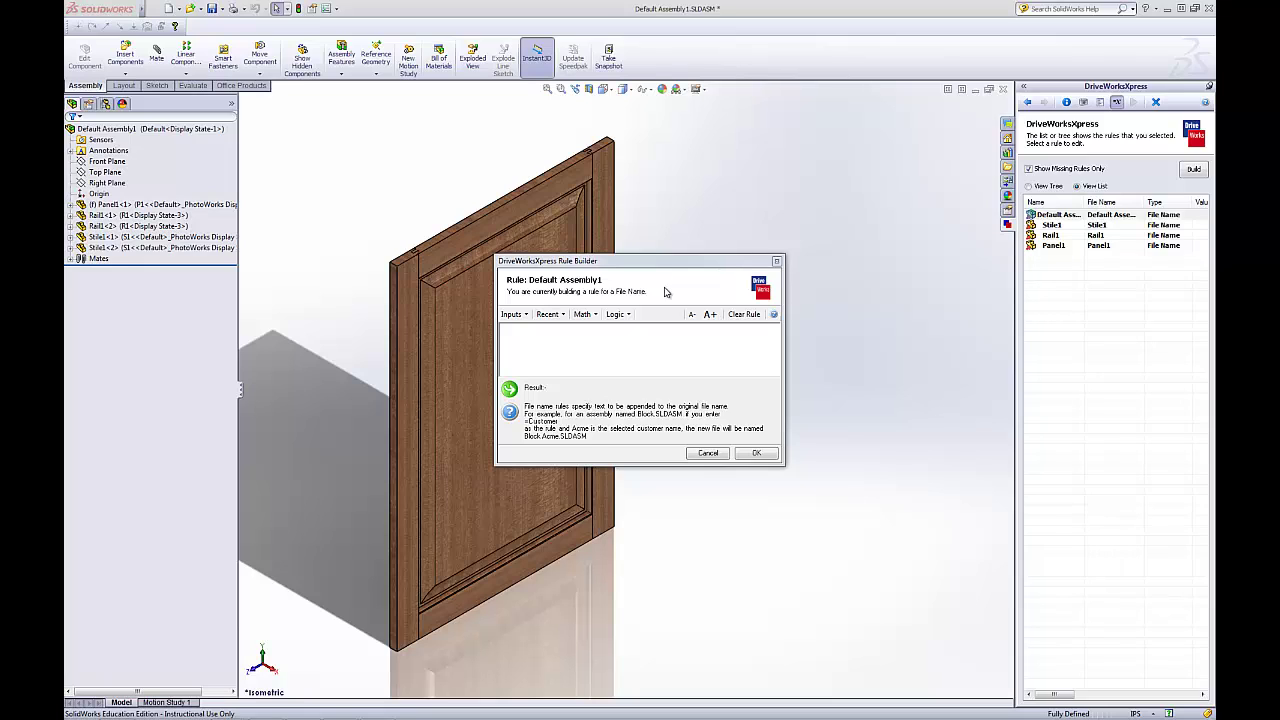
{"action": "left_click", "coordinate": [527, 315]}
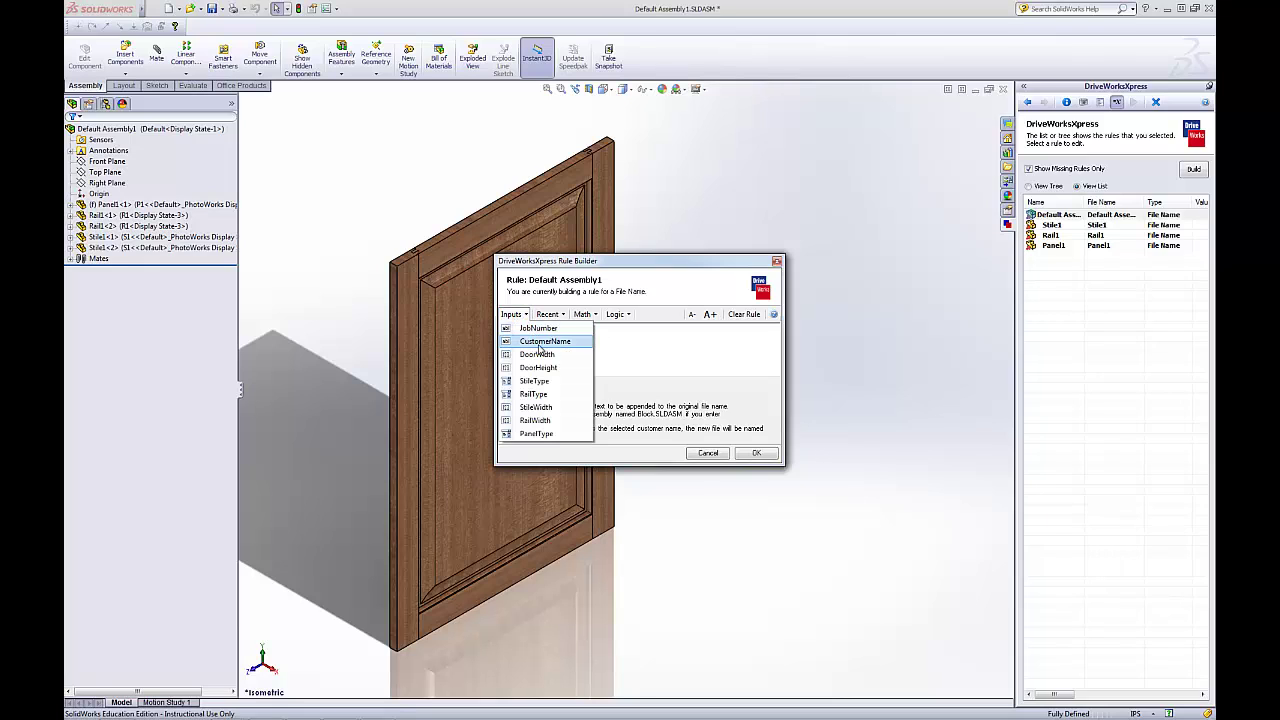
{"action": "left_click", "coordinate": [527, 315]}
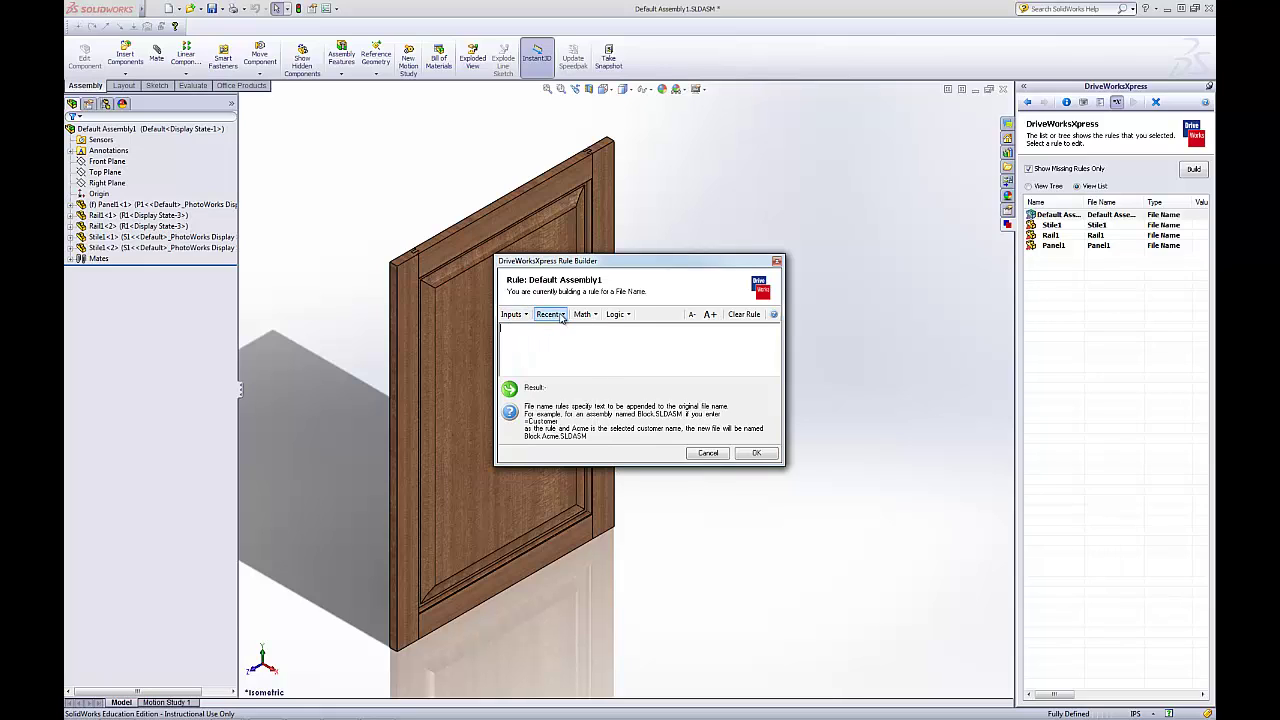
{"action": "left_click", "coordinate": [563, 314]}
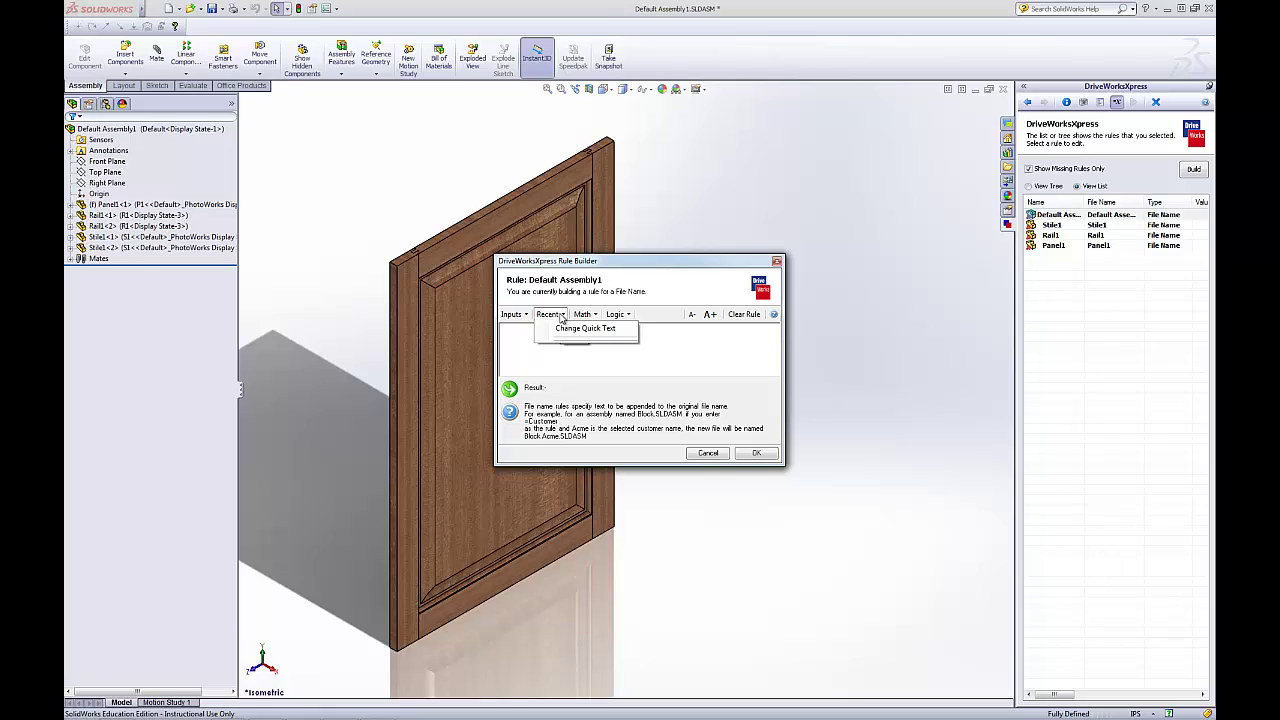
{"action": "left_click", "coordinate": [560, 315]}
{"action": "left_click", "coordinate": [592, 316]}
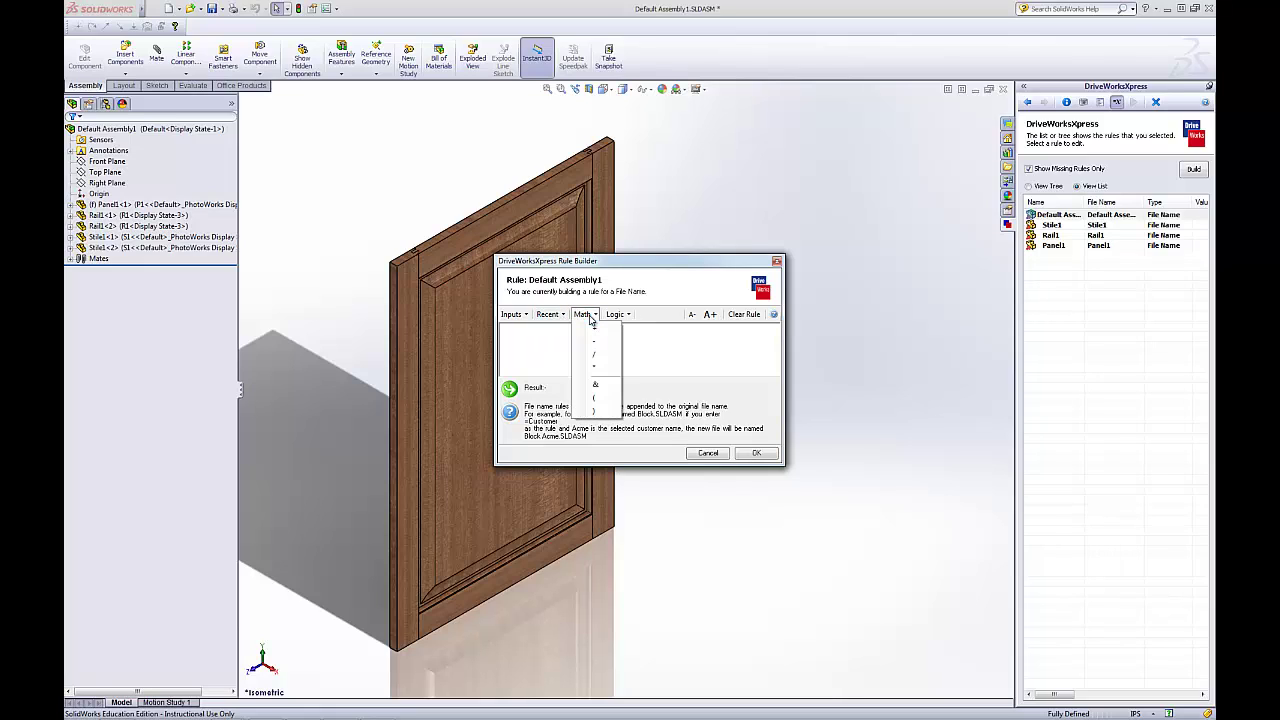
{"action": "left_click", "coordinate": [615, 314]}
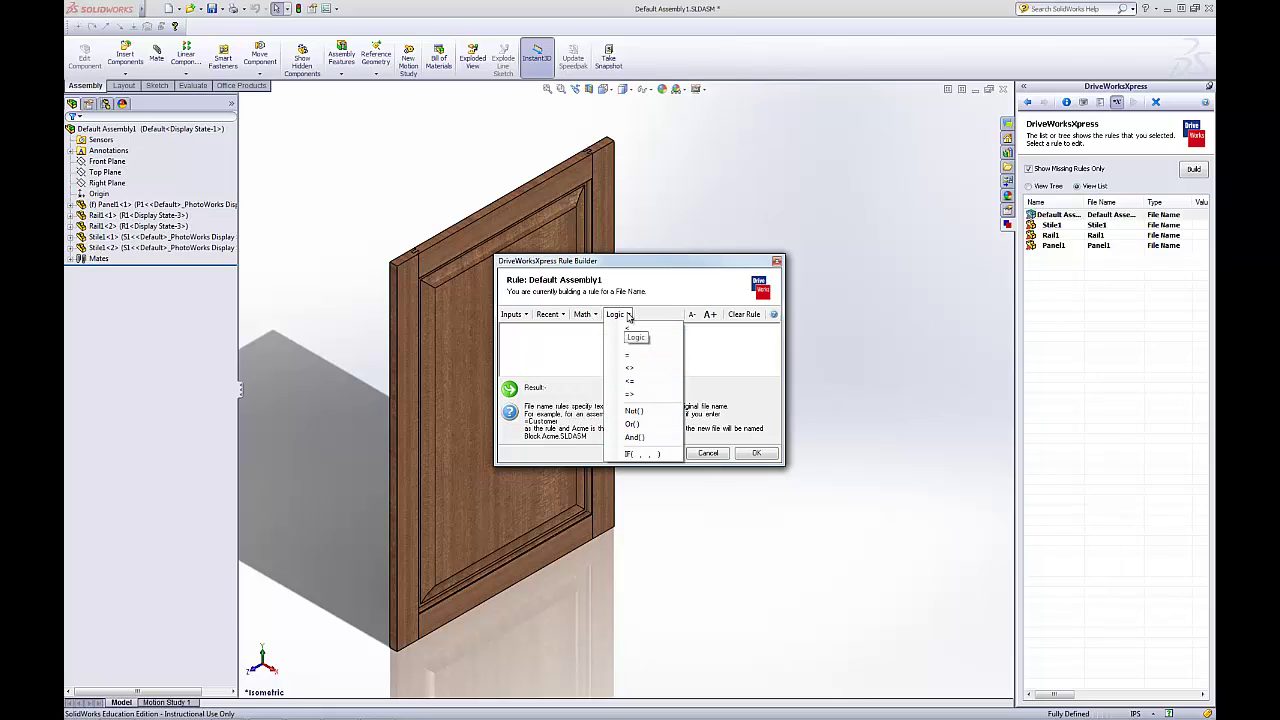
{"action": "left_click", "coordinate": [628, 316]}
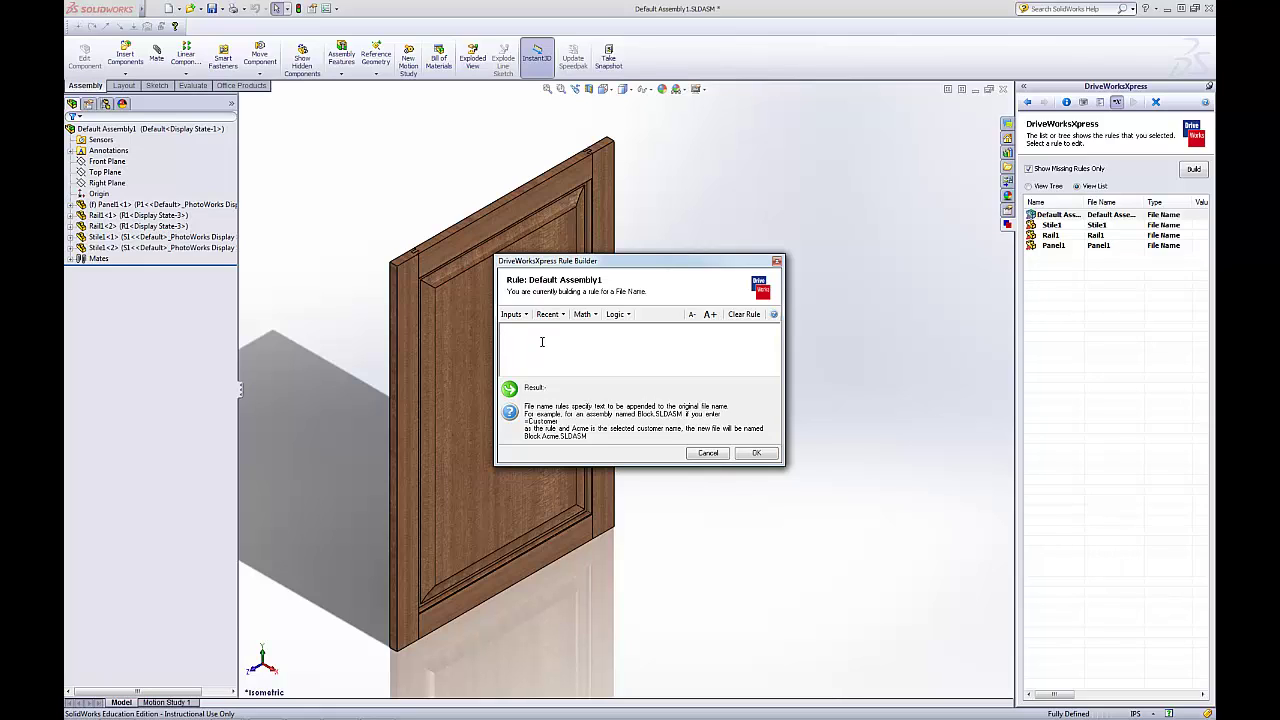
Write Default Assembly1's file-name rule as "" & JobNumber and accept it
{"action": "type", "text": "="}
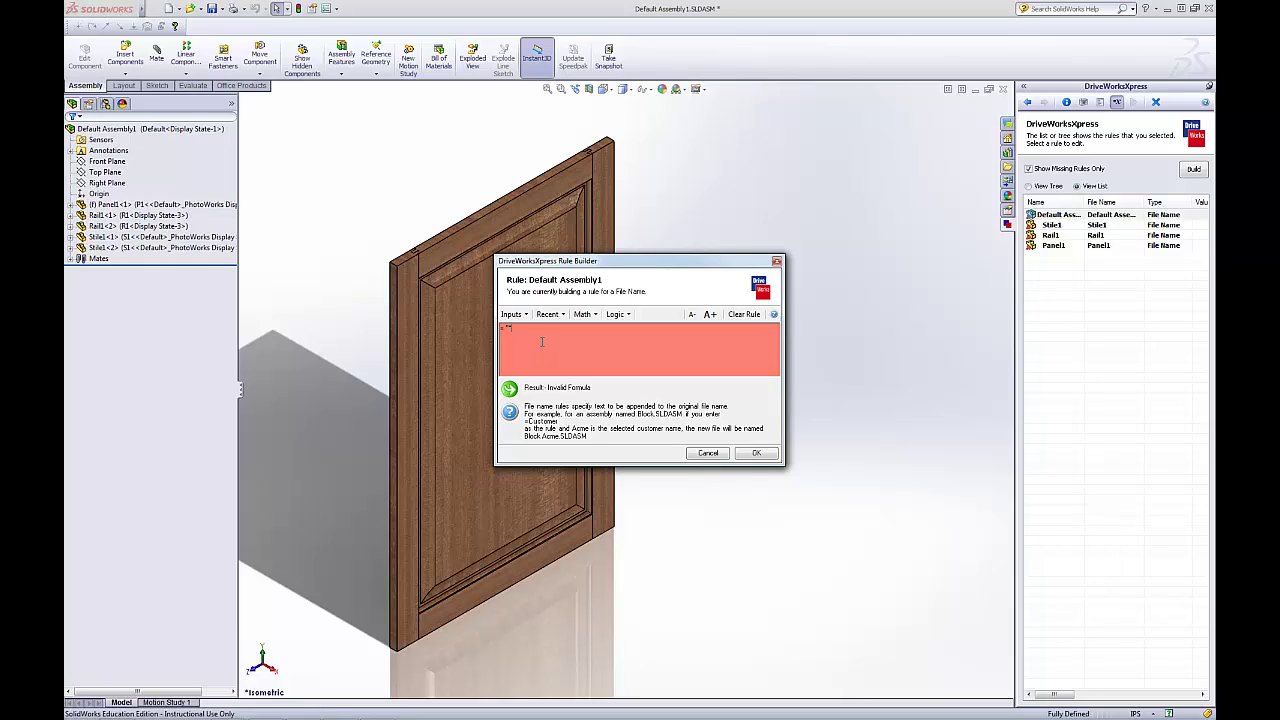
{"action": "type", "text": "\"\" &"}
{"action": "left_click", "coordinate": [514, 314]}
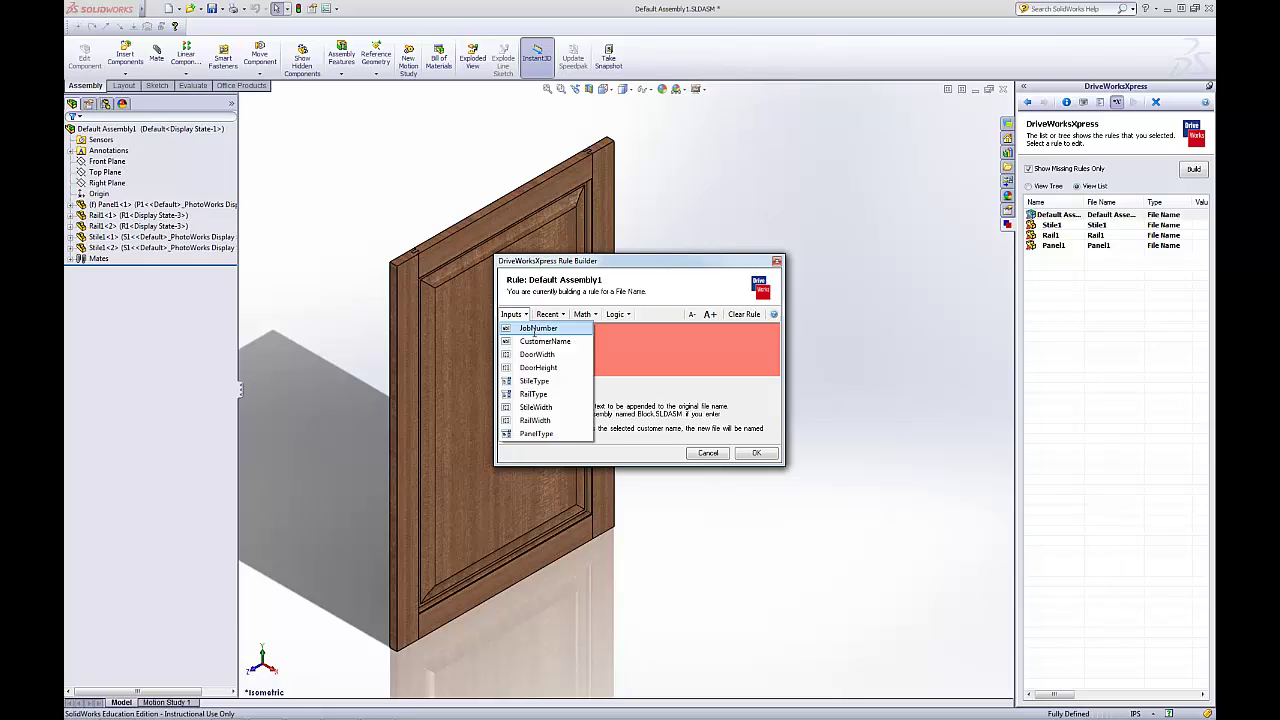
{"action": "left_click", "coordinate": [536, 331]}
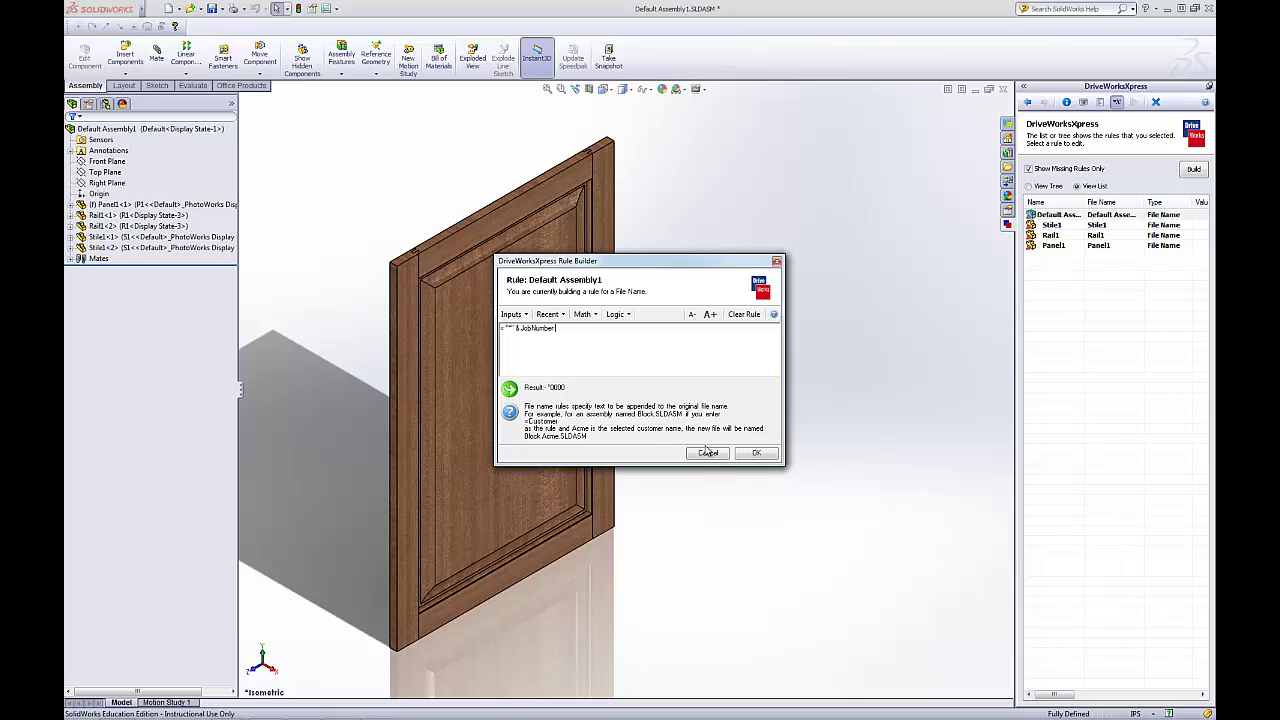
{"action": "left_click", "coordinate": [755, 454]}
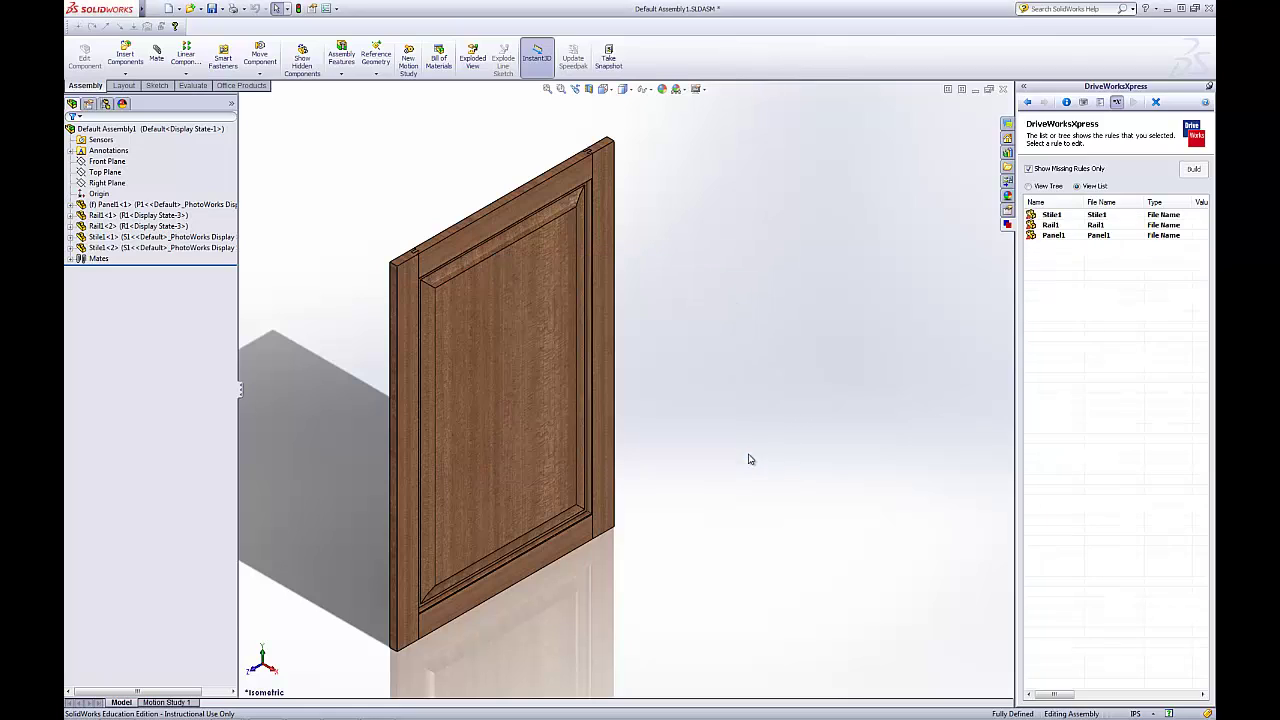
Base Rail1's file-name rule on the JobNumber input
{"action": "left_click", "coordinate": [1053, 217]}
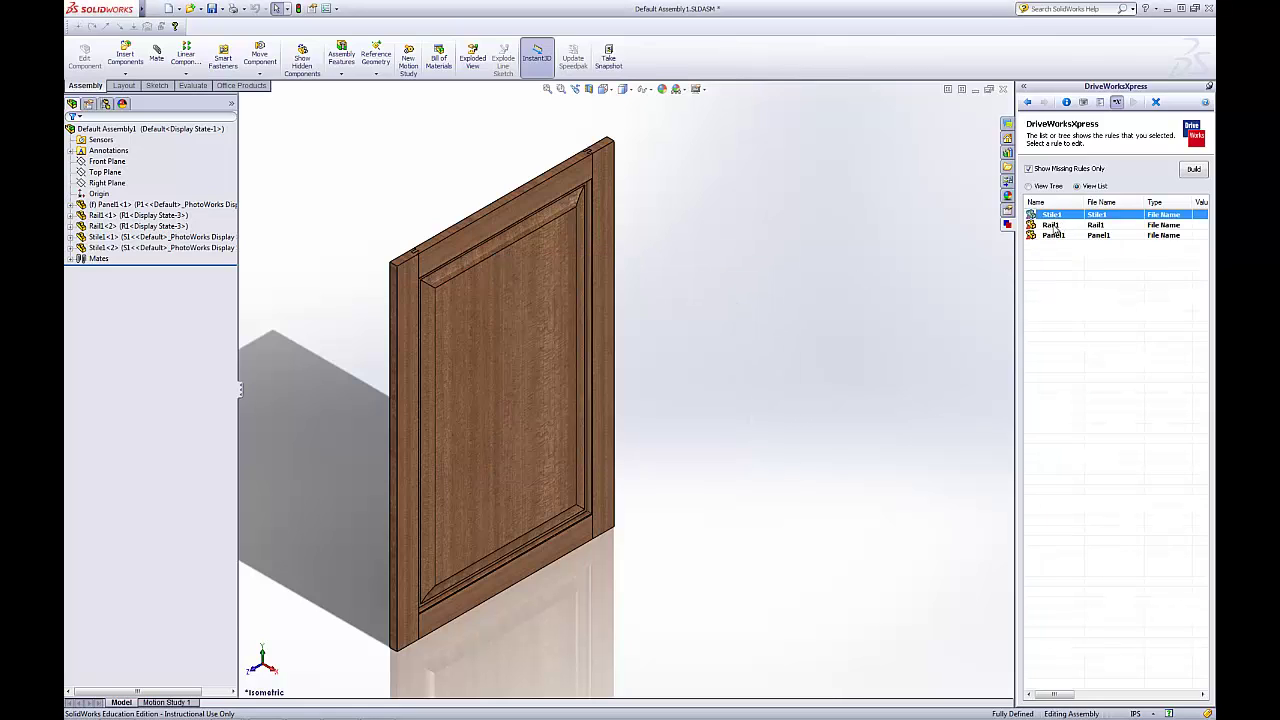
{"action": "left_click", "coordinate": [1052, 228]}
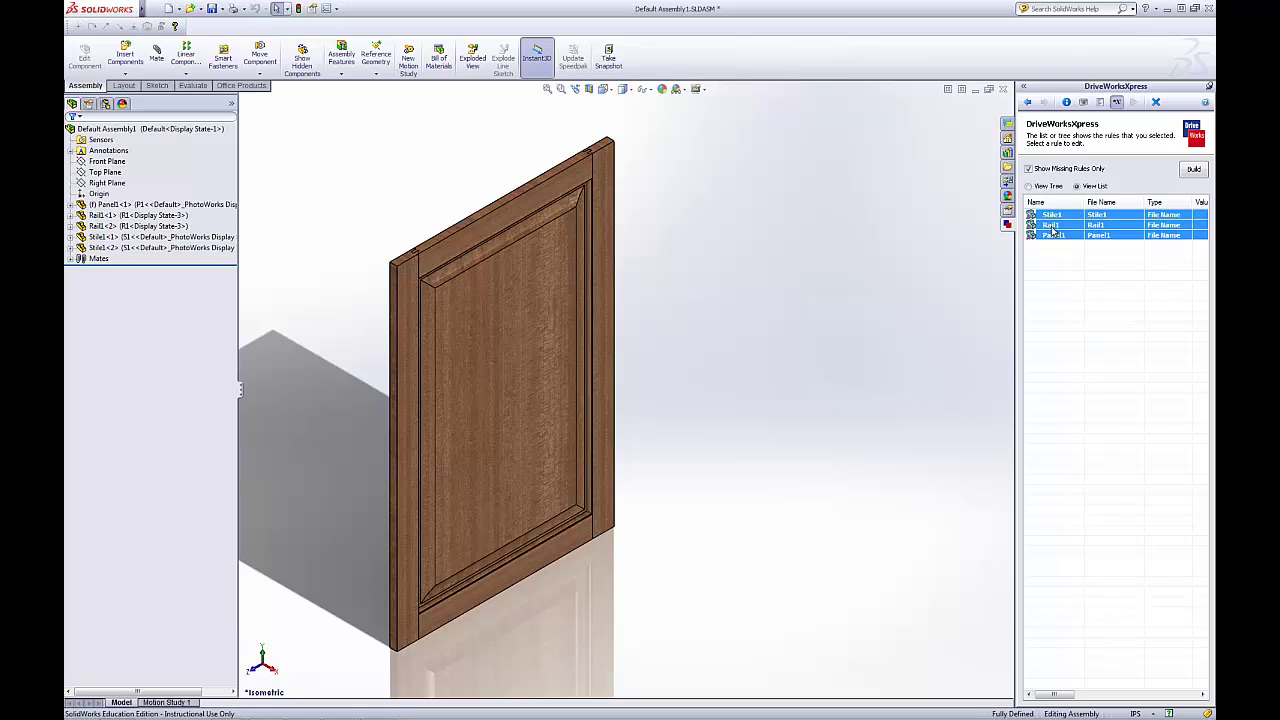
{"action": "double_click", "coordinate": [1052, 229]}
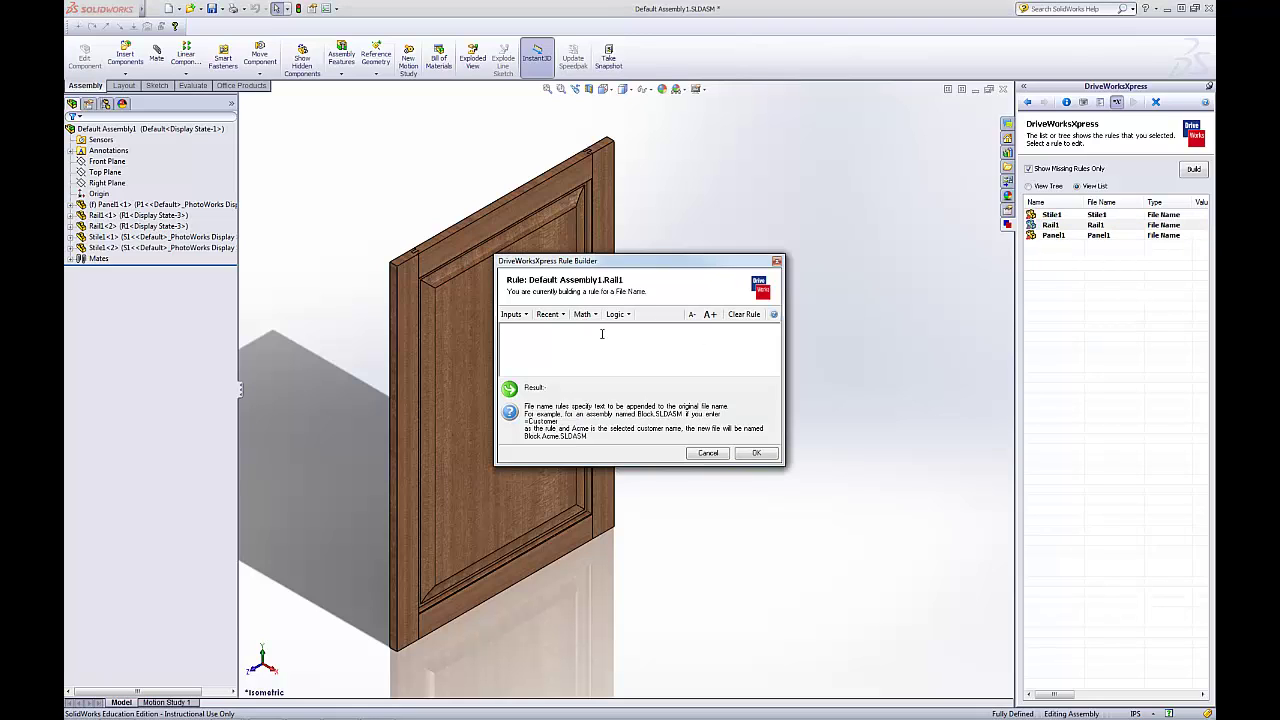
{"action": "left_click", "coordinate": [512, 314]}
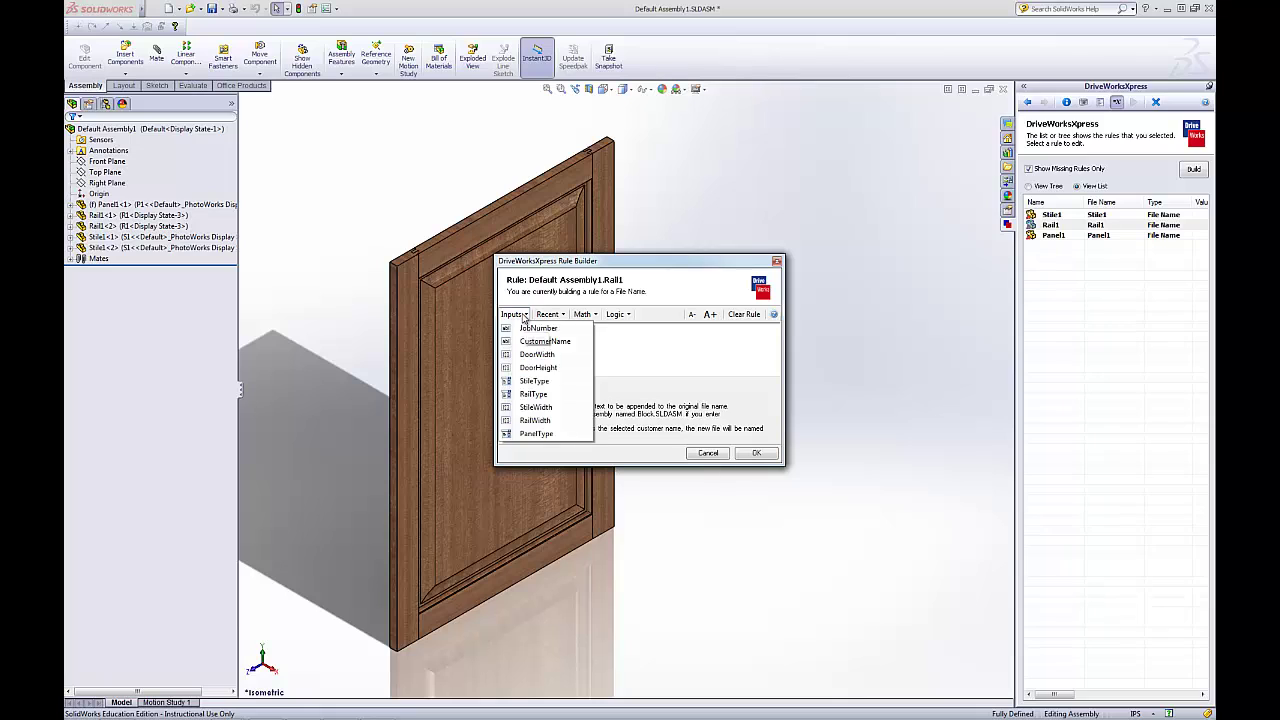
{"action": "left_click", "coordinate": [530, 328]}
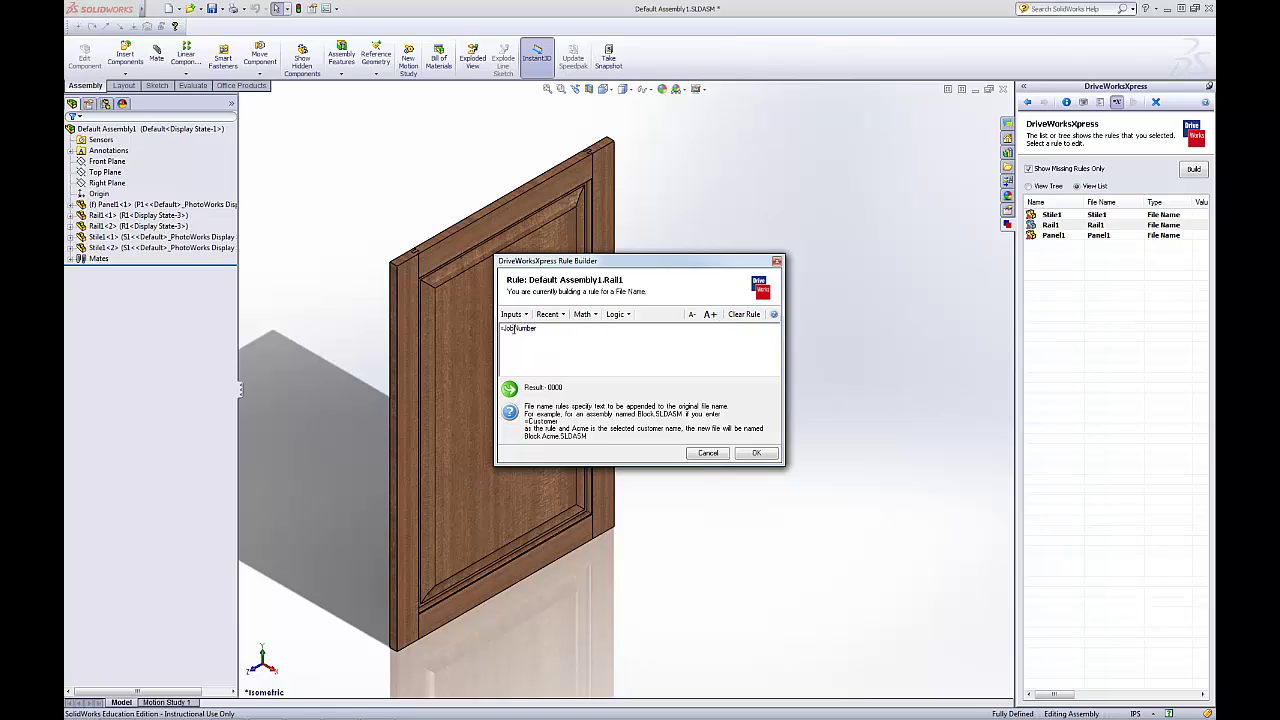
{"action": "left_click", "coordinate": [756, 453]}
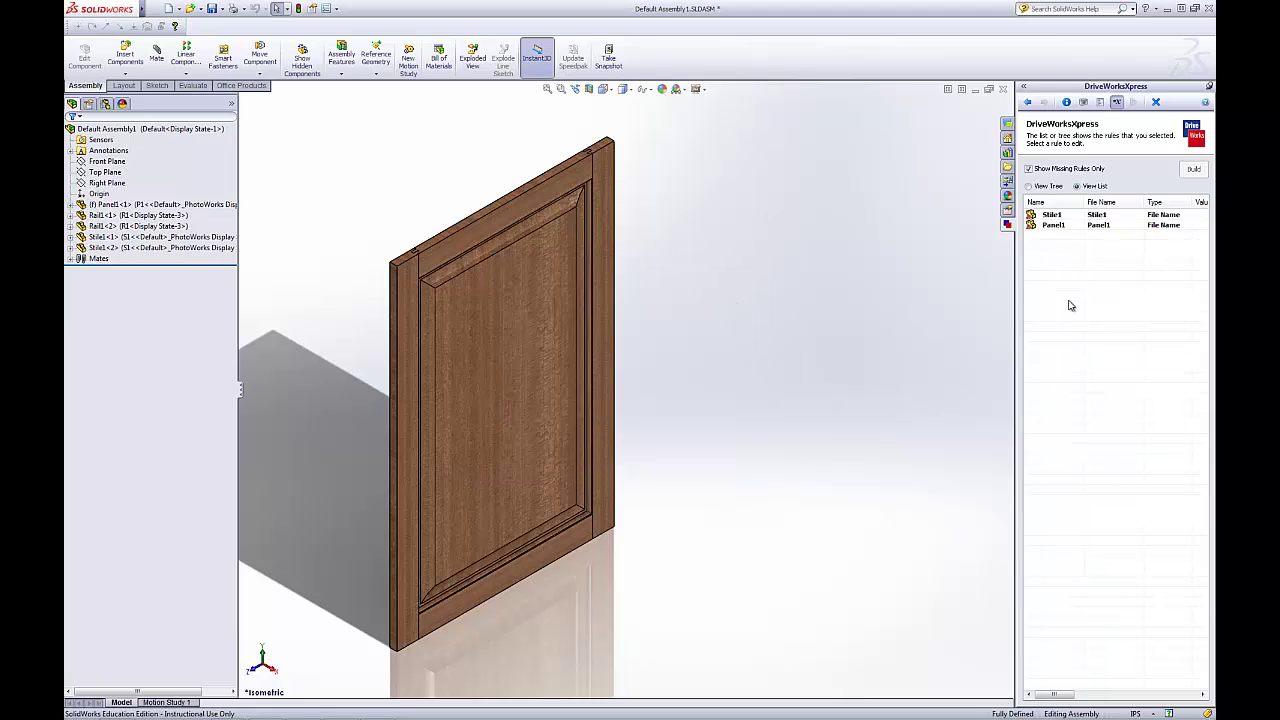
Base Stile1's file-name rule on the JobNumber input
{"action": "double_click", "coordinate": [1053, 217]}
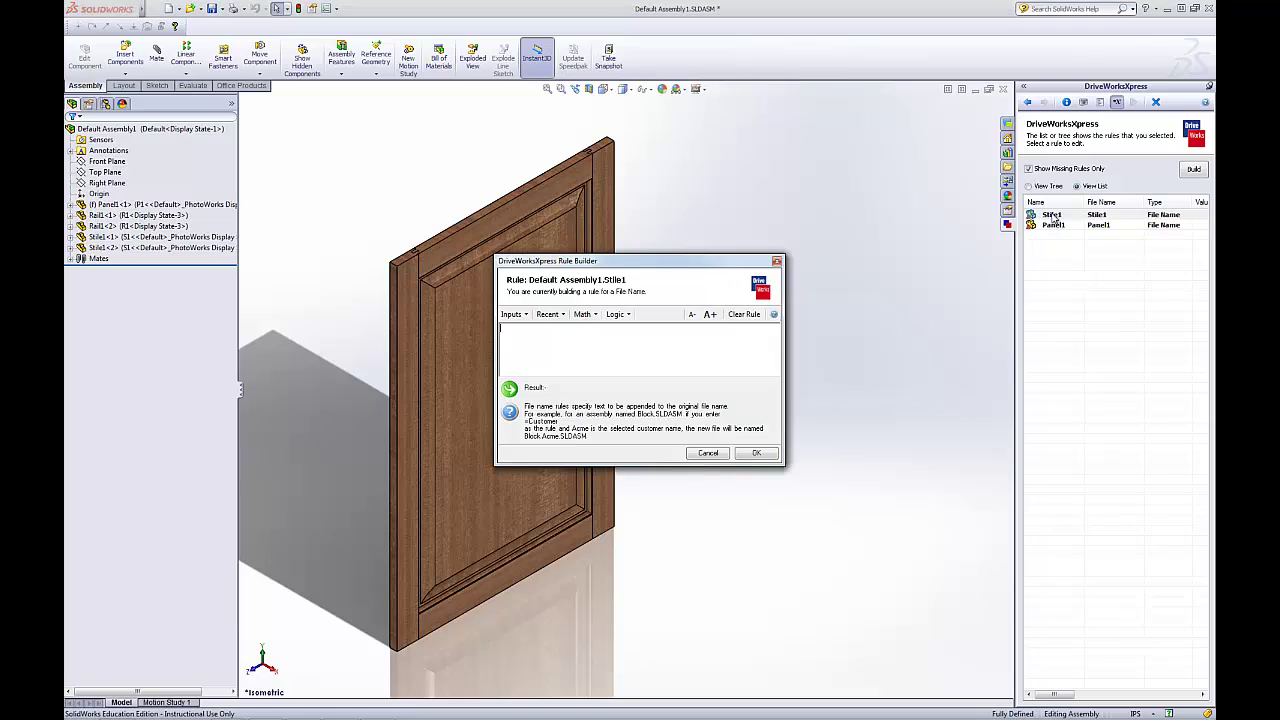
{"action": "left_click", "coordinate": [513, 314]}
{"action": "left_click", "coordinate": [538, 328]}
{"action": "left_click", "coordinate": [756, 454]}
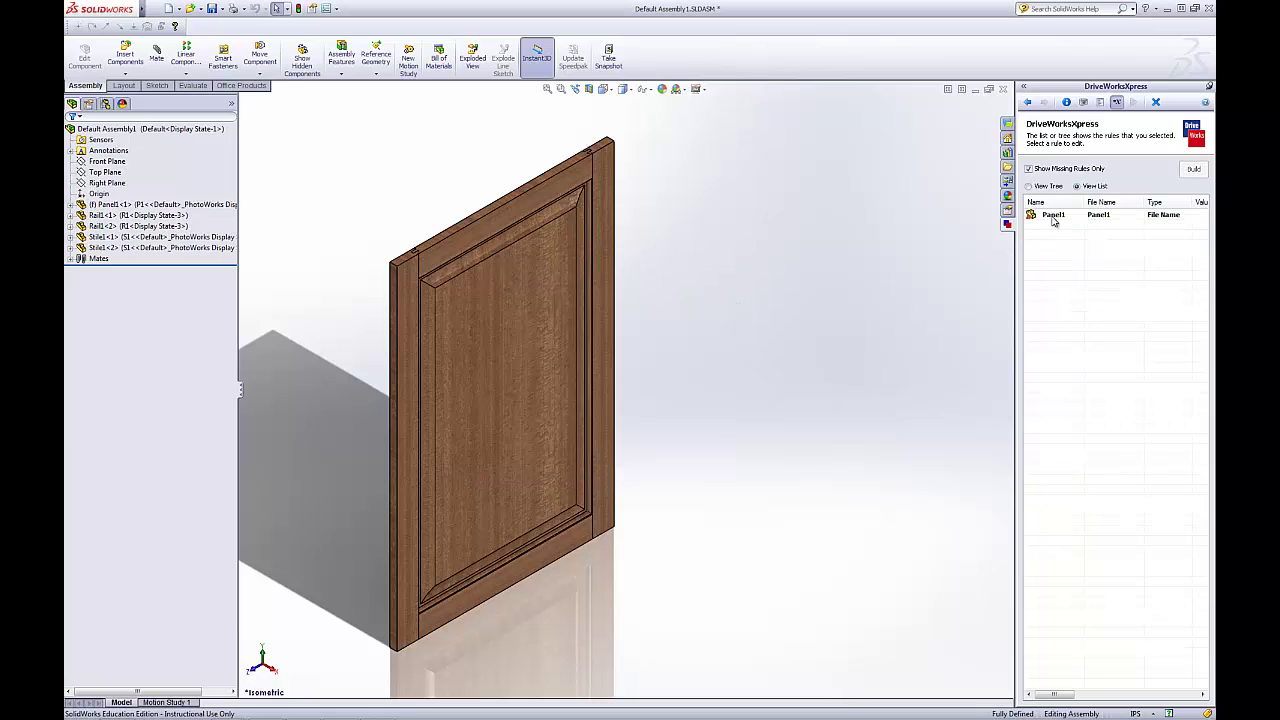
Base Panel1's file-name rule on JobNumber and return to the rule-type summary
{"action": "double_click", "coordinate": [1052, 215]}
{"action": "left_click", "coordinate": [513, 314]}
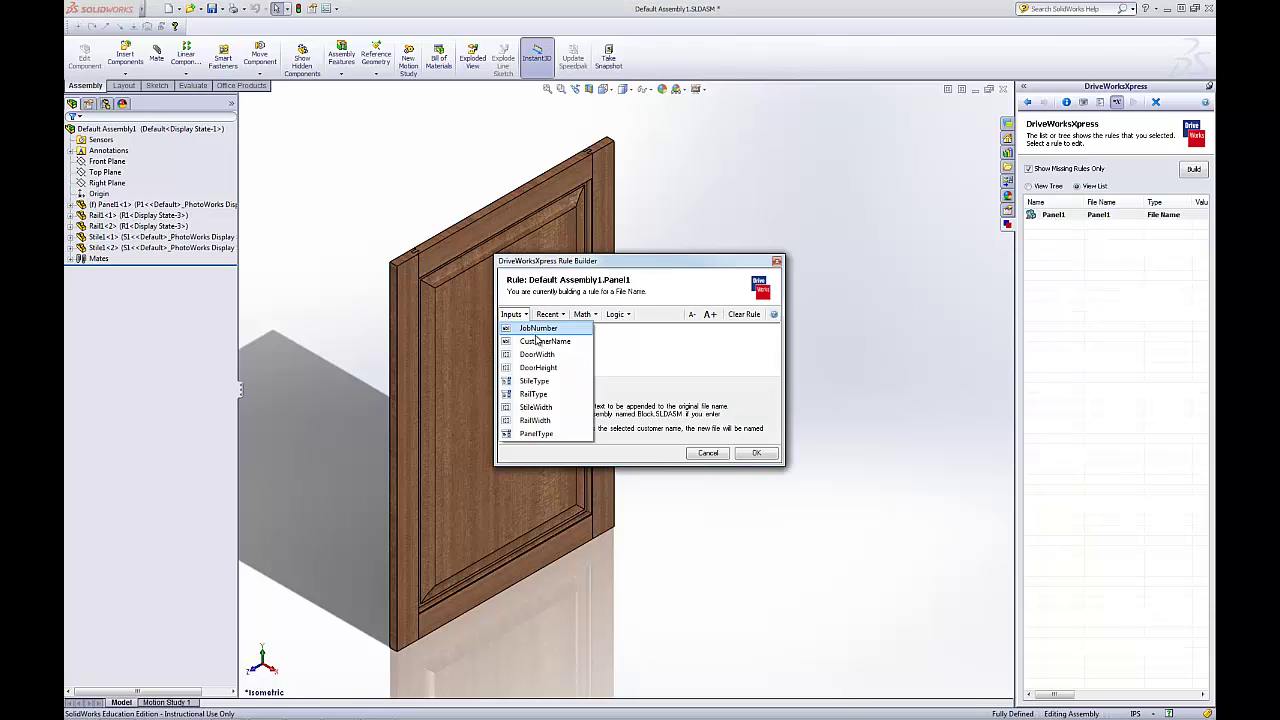
{"action": "left_click", "coordinate": [530, 327]}
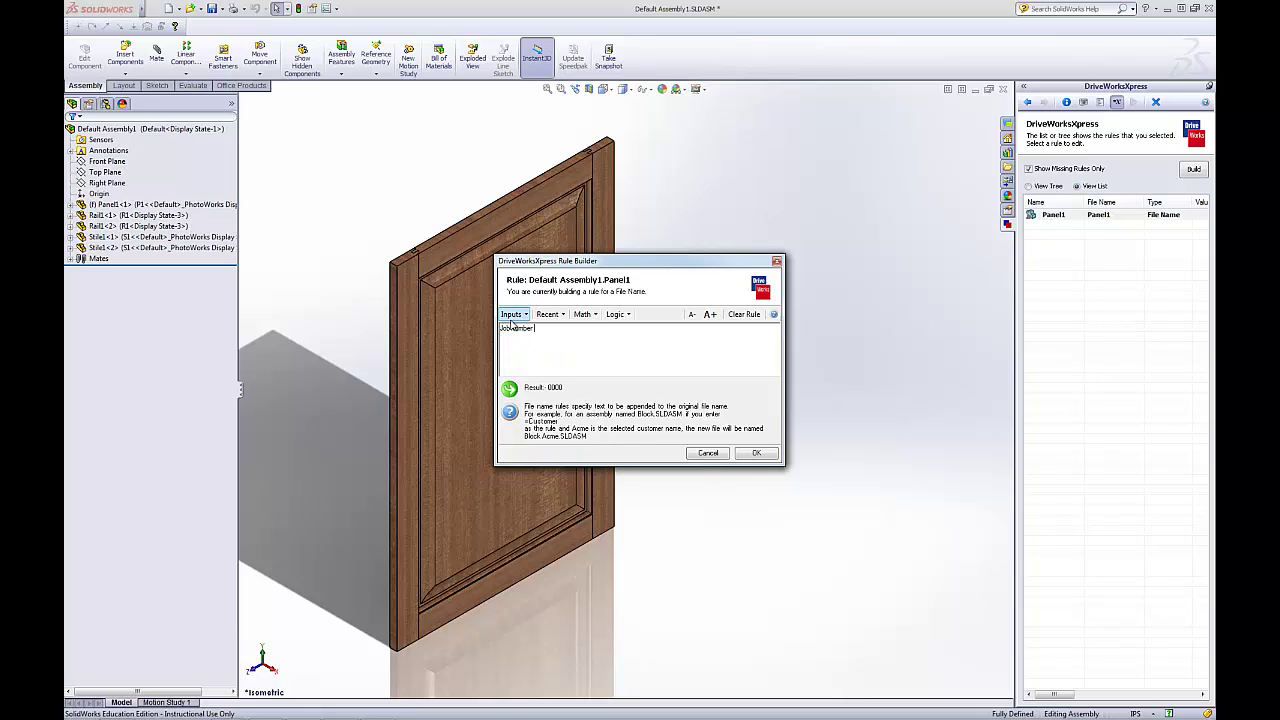
{"action": "left_click", "coordinate": [756, 453]}
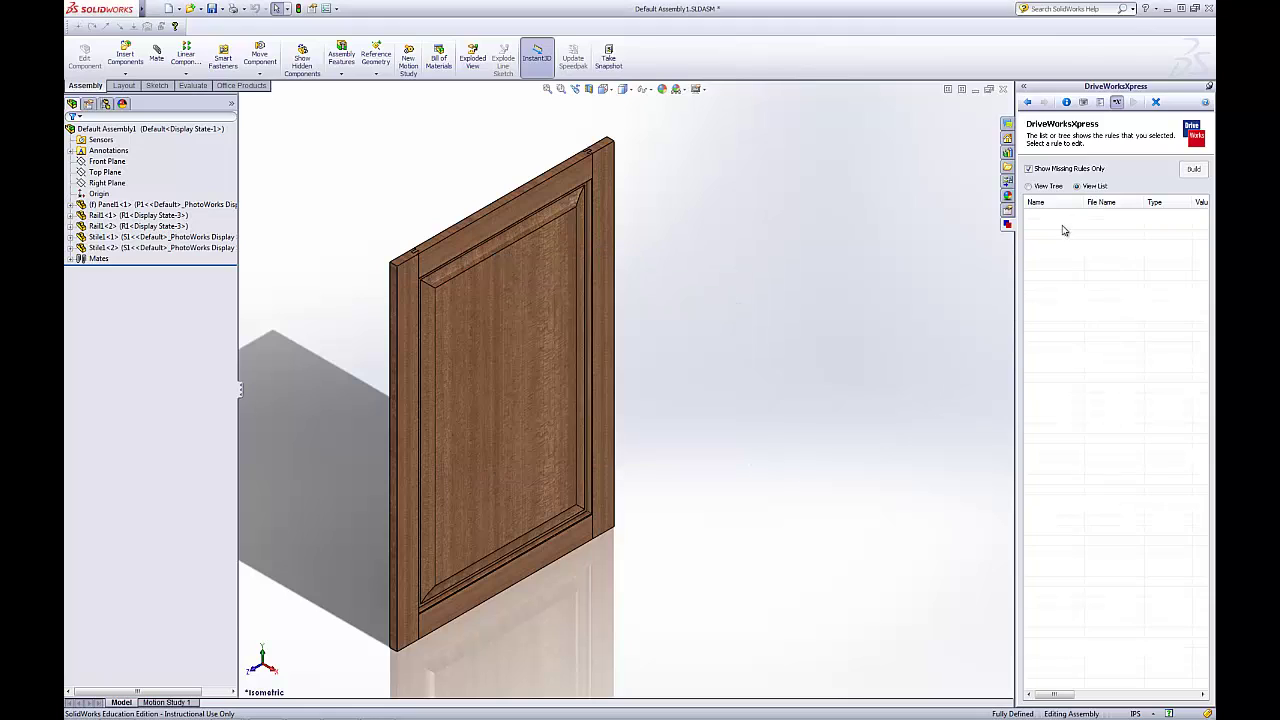
{"action": "left_click", "coordinate": [1029, 104]}
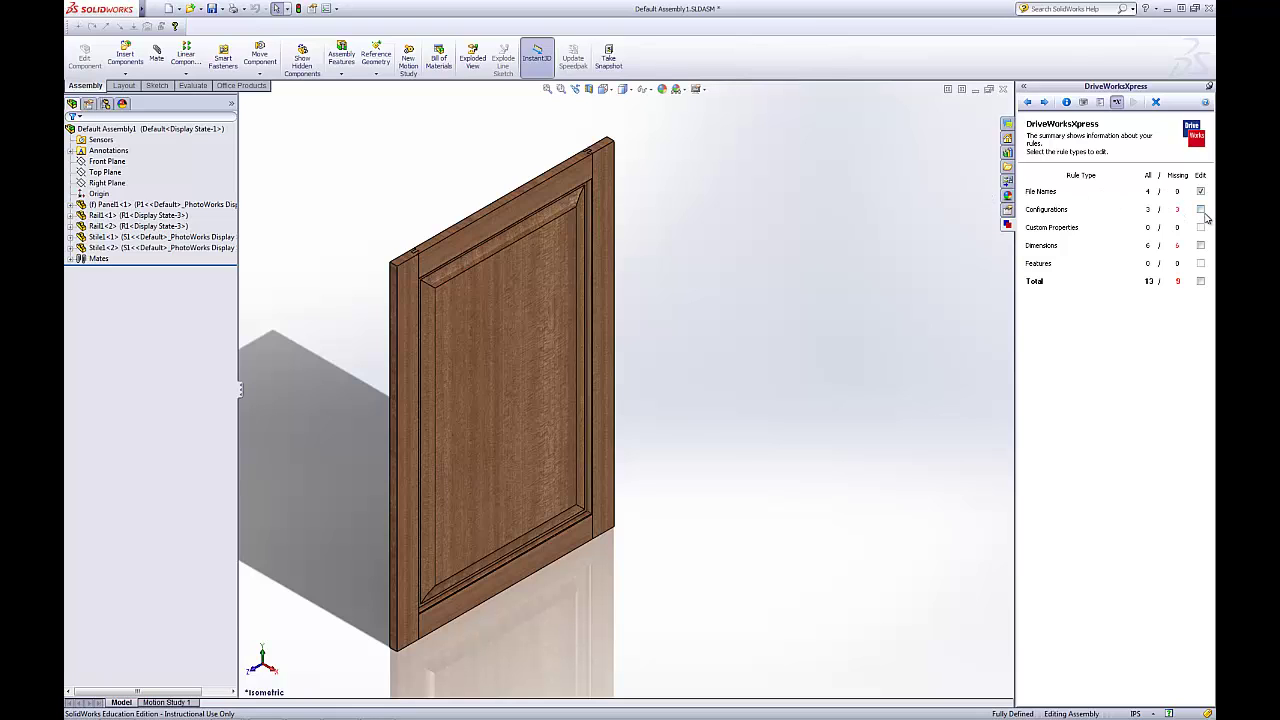
Switch to configuration rules and drive Stile1's configuration from the StileType input
{"action": "left_click", "coordinate": [1200, 191]}
{"action": "left_click", "coordinate": [1200, 209]}
{"action": "left_click", "coordinate": [1045, 103]}
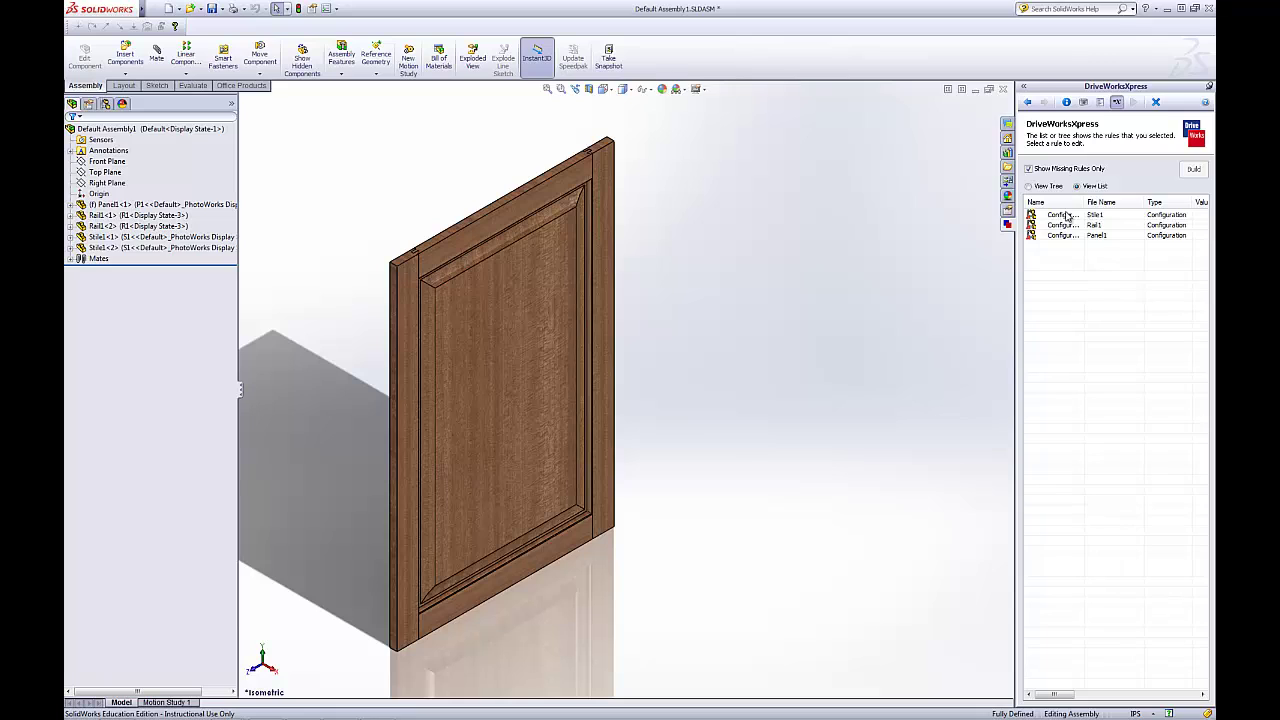
{"action": "double_click", "coordinate": [1066, 216]}
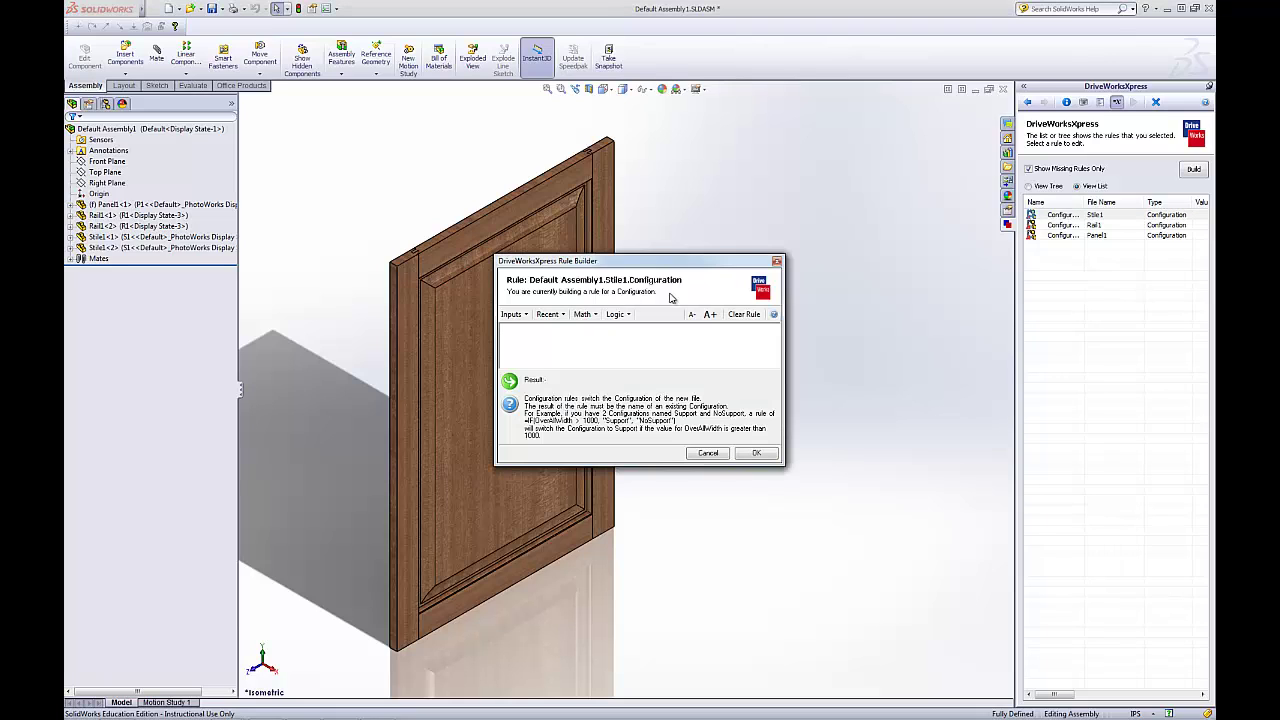
{"action": "left_click", "coordinate": [522, 315]}
{"action": "left_click", "coordinate": [632, 348]}
{"action": "left_click", "coordinate": [523, 316]}
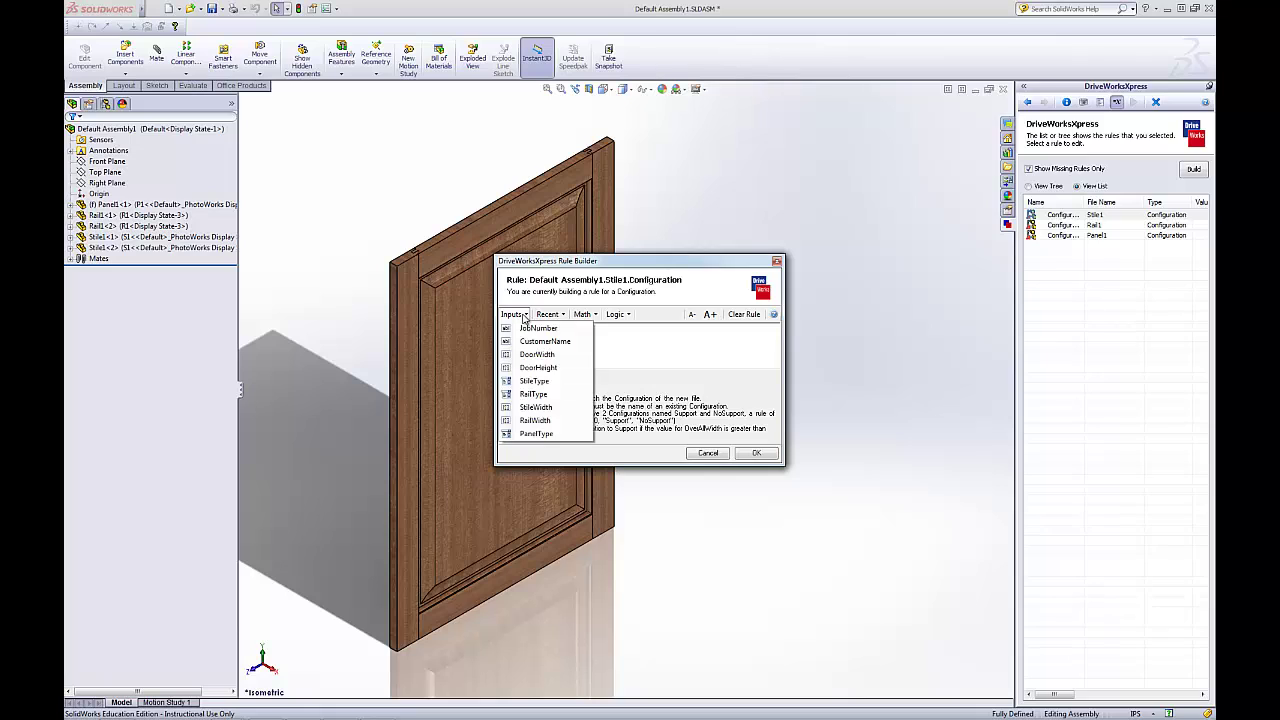
{"action": "left_click", "coordinate": [542, 384]}
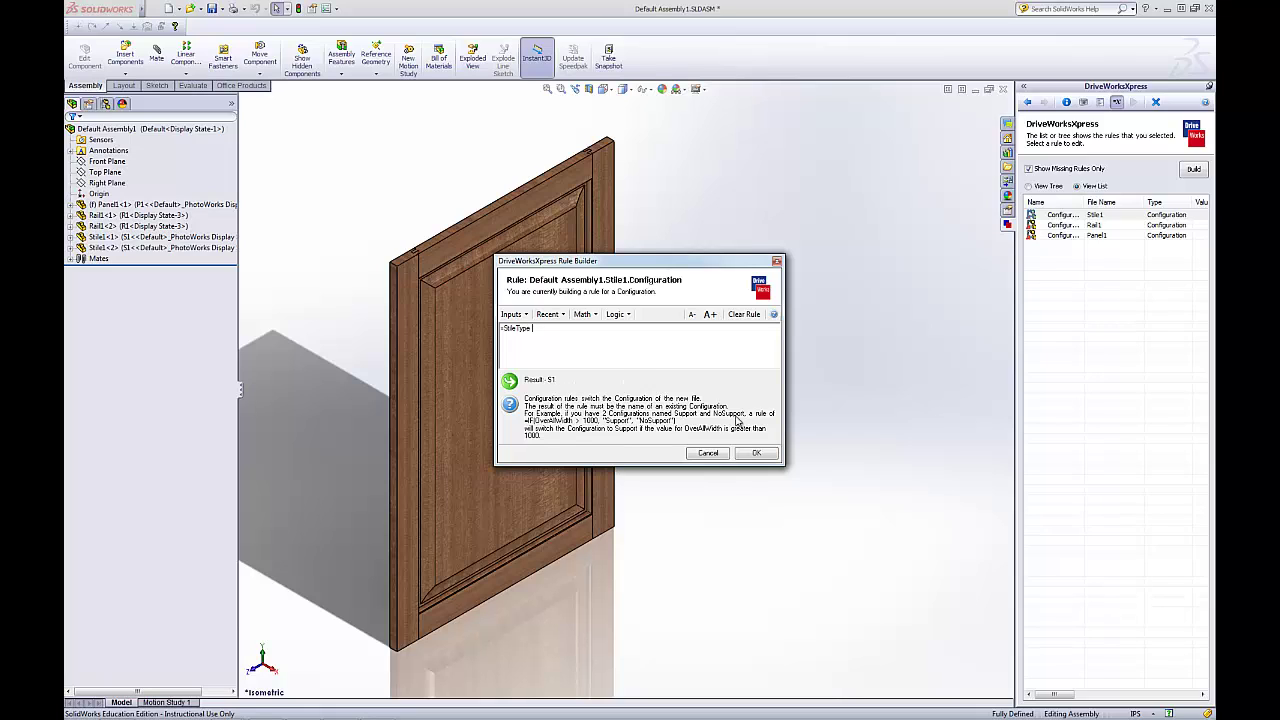
{"action": "left_click", "coordinate": [756, 454]}
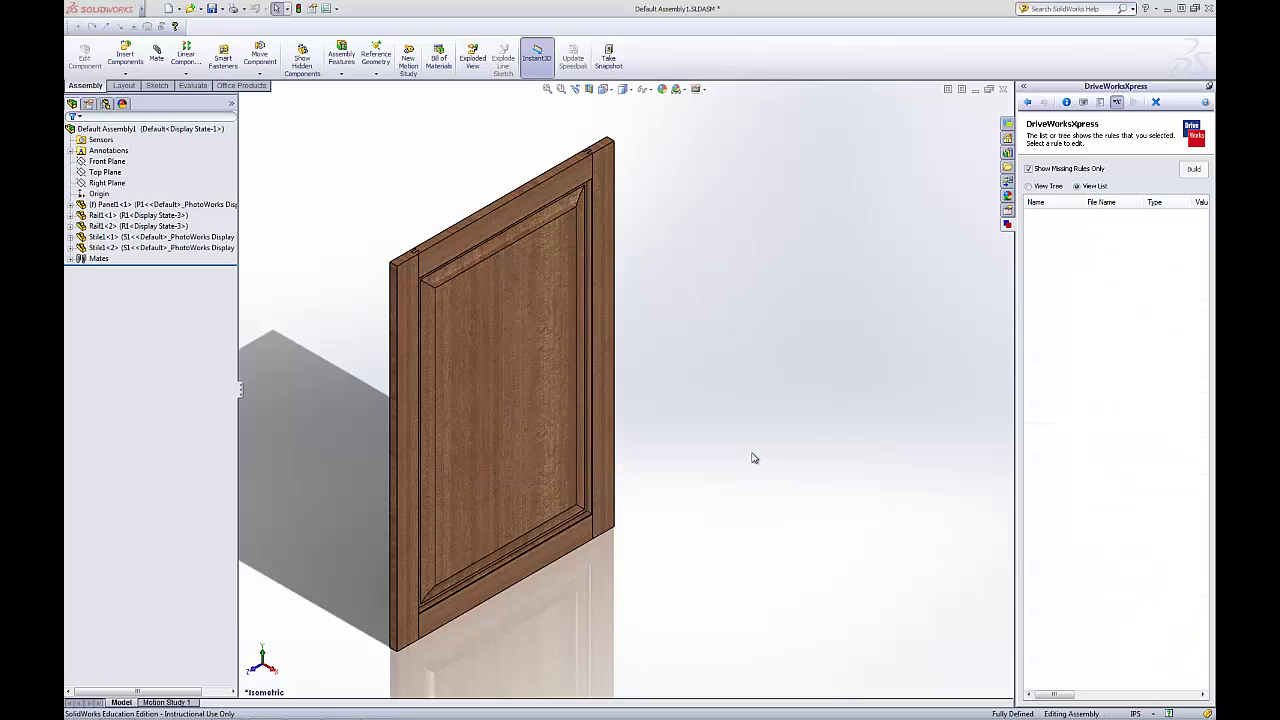
Drive Rail1's configuration from RailType and Panel1's from PanelType
{"action": "double_click", "coordinate": [1064, 216]}
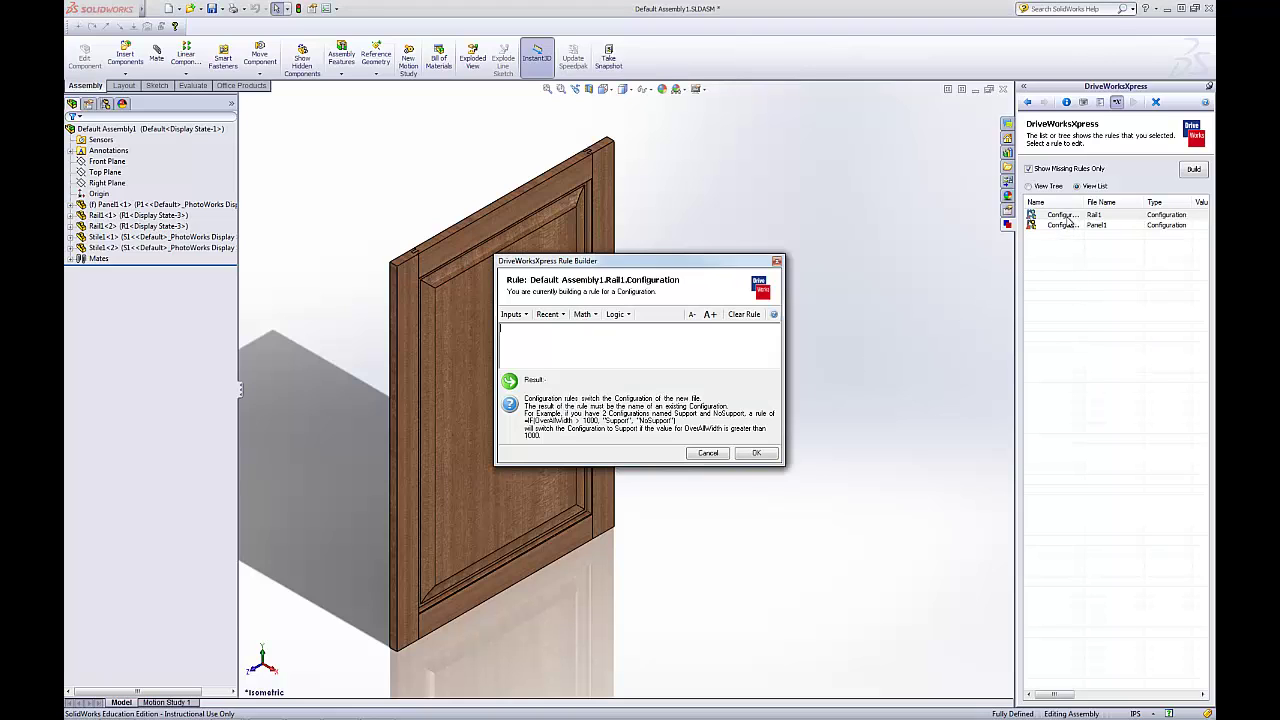
{"action": "left_click", "coordinate": [518, 315]}
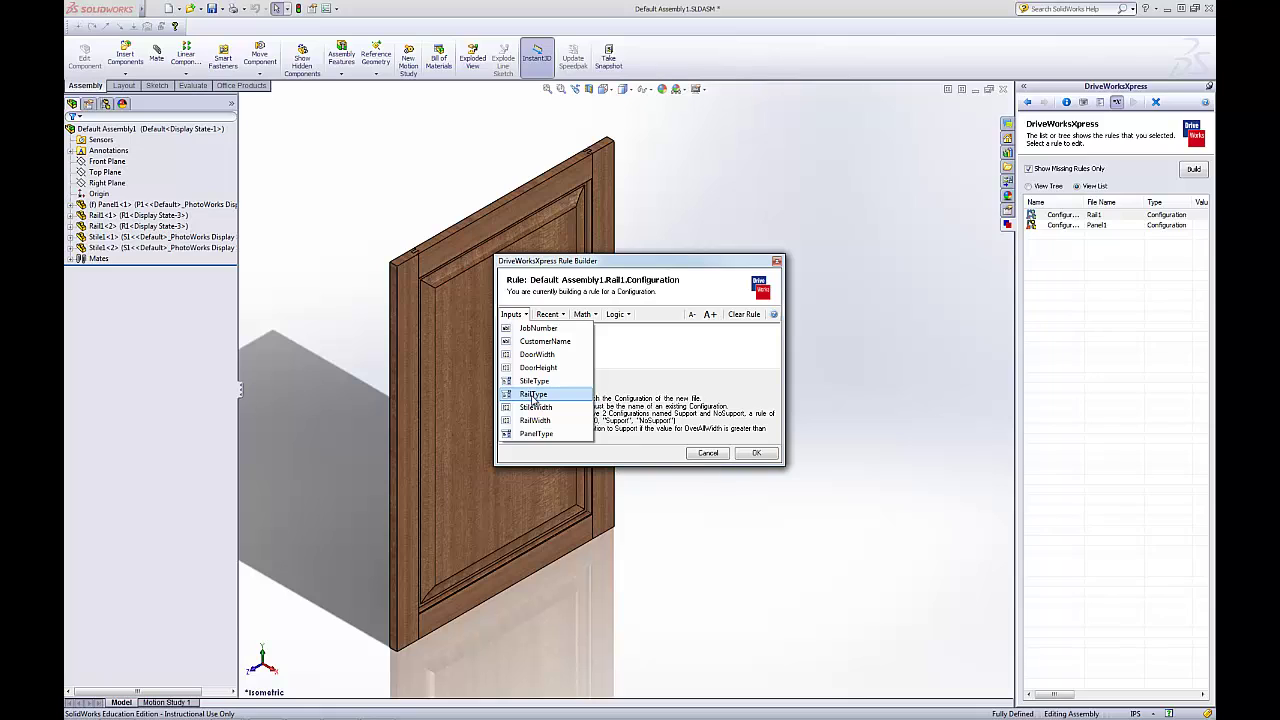
{"action": "left_click", "coordinate": [534, 395]}
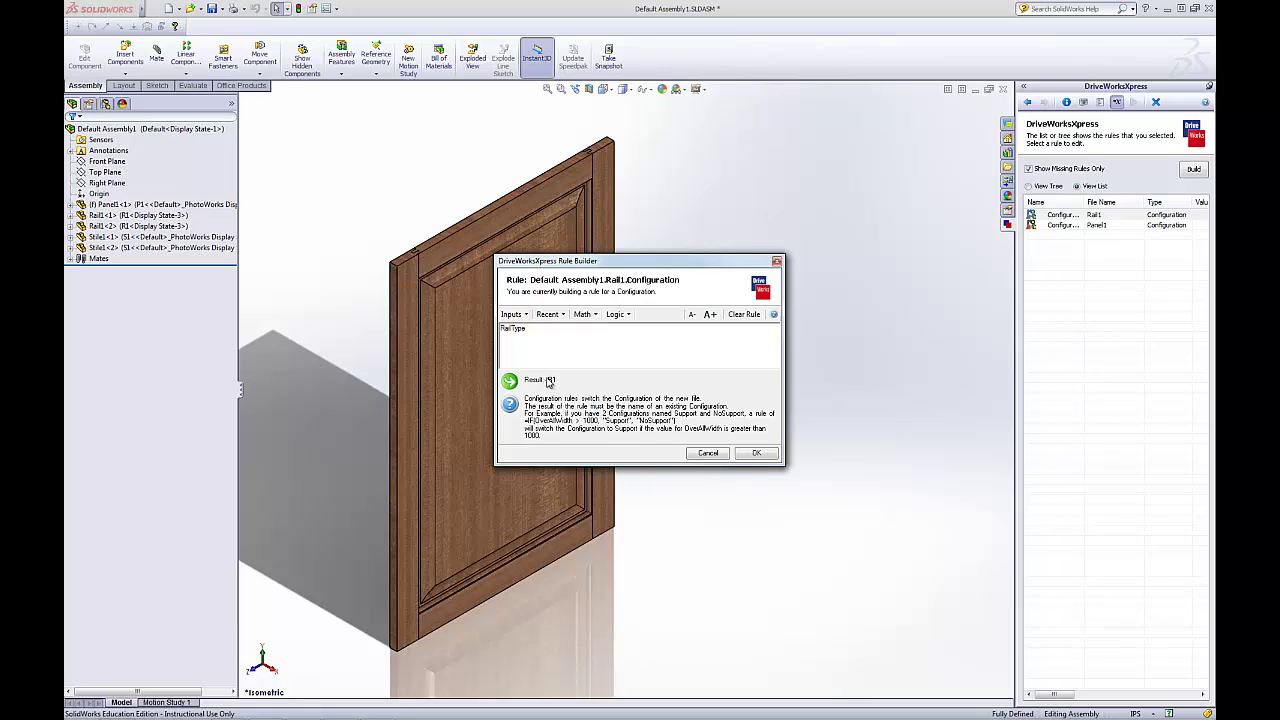
{"action": "left_click", "coordinate": [756, 454]}
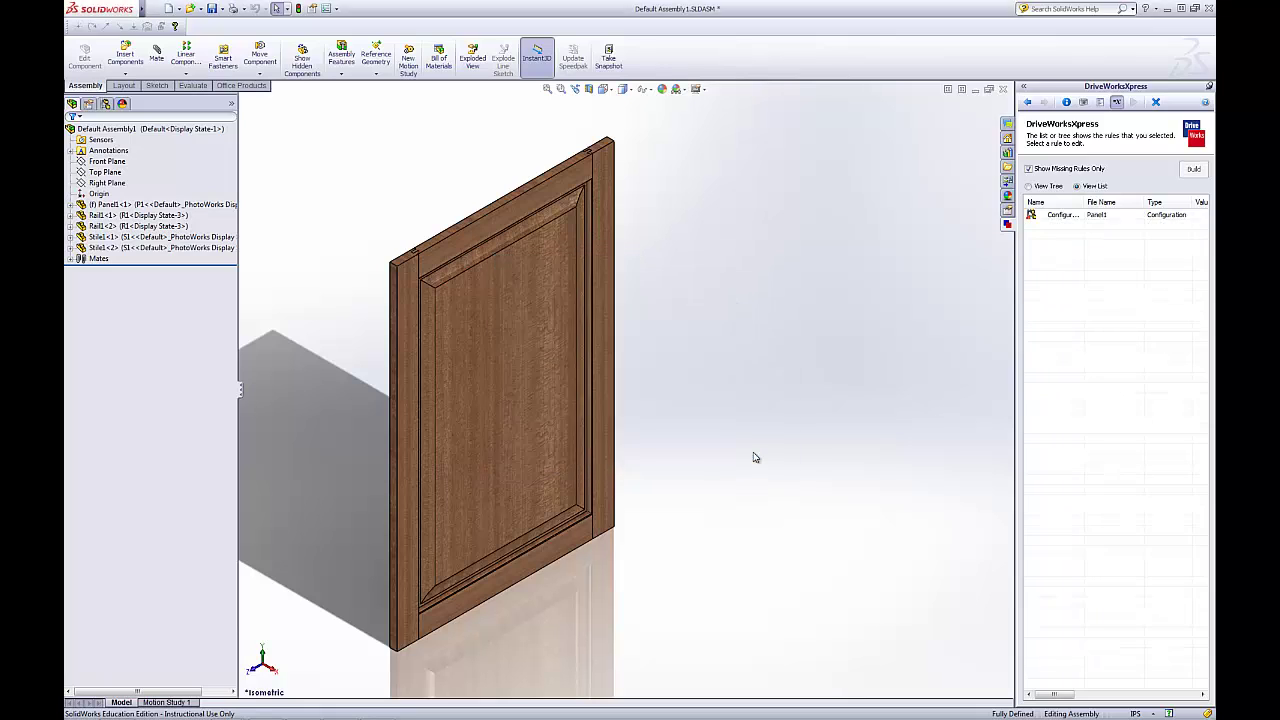
{"action": "double_click", "coordinate": [1062, 216]}
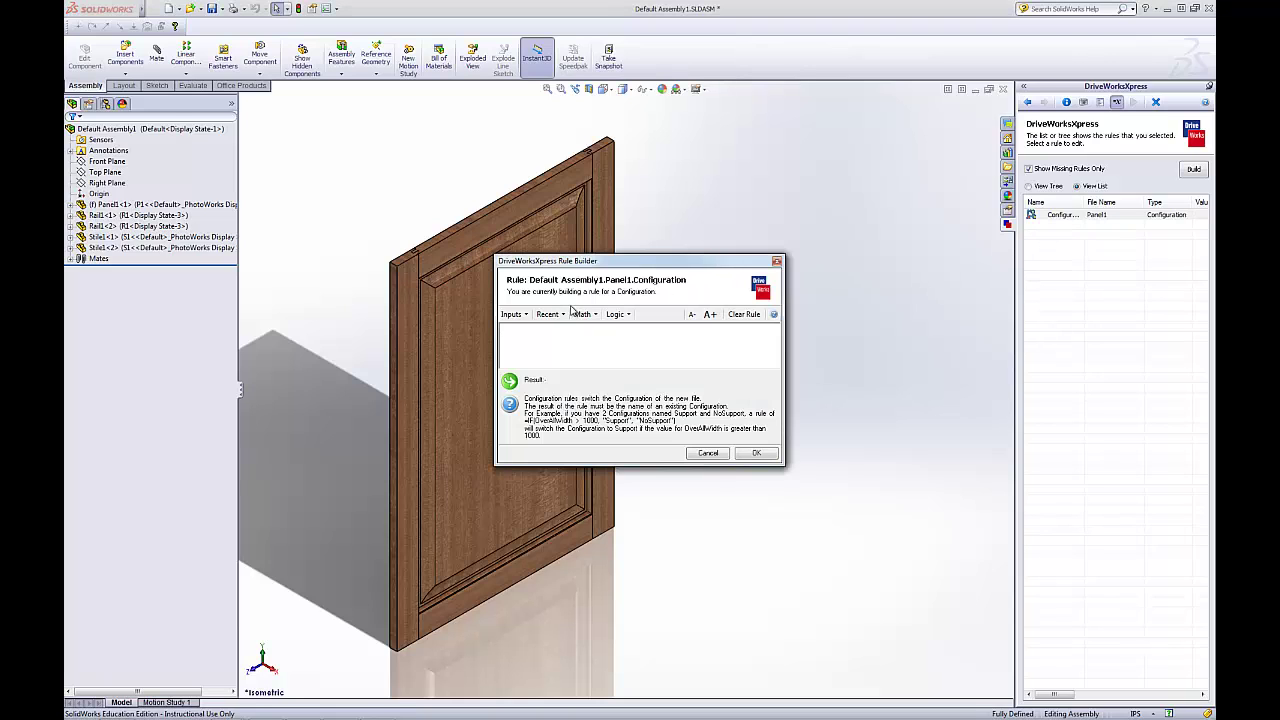
{"action": "left_click", "coordinate": [513, 314]}
{"action": "left_click", "coordinate": [537, 433]}
{"action": "left_click", "coordinate": [750, 454]}
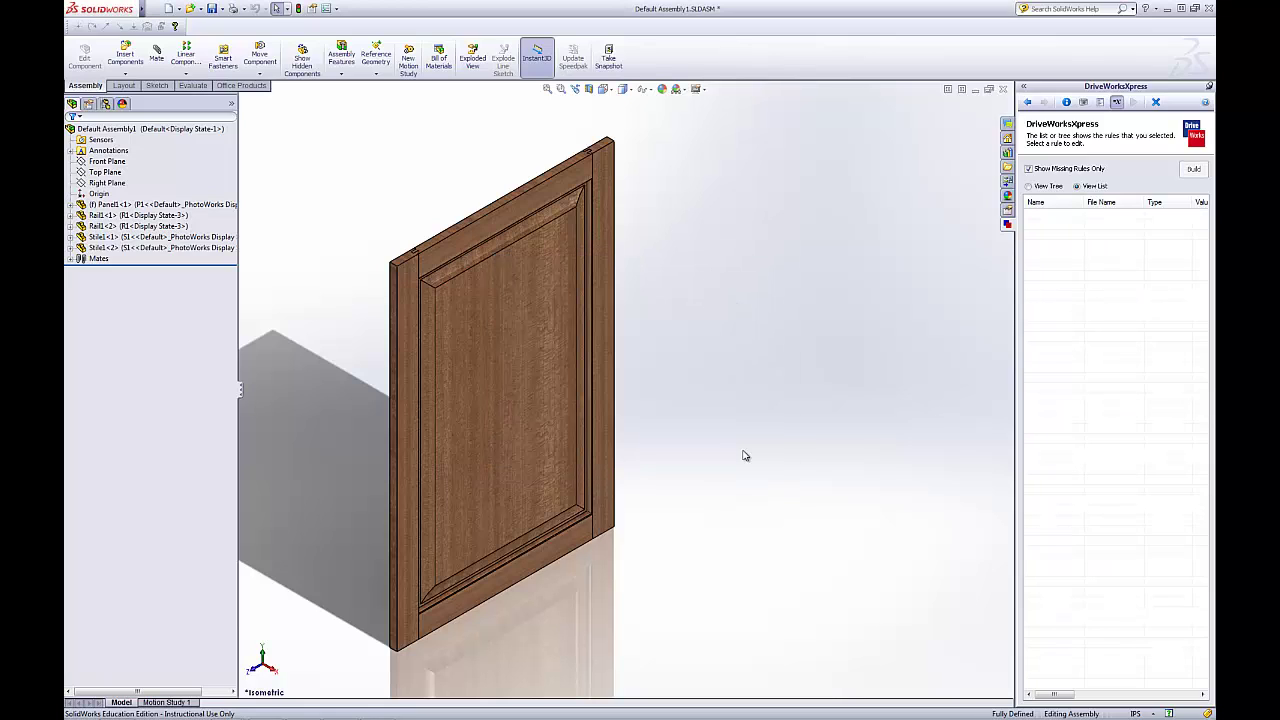
Switch the rule selection from Configurations to Dimensions to list Stile1, Rail1 and Panel1's missing dimension rules
{"action": "left_click", "coordinate": [1027, 102]}
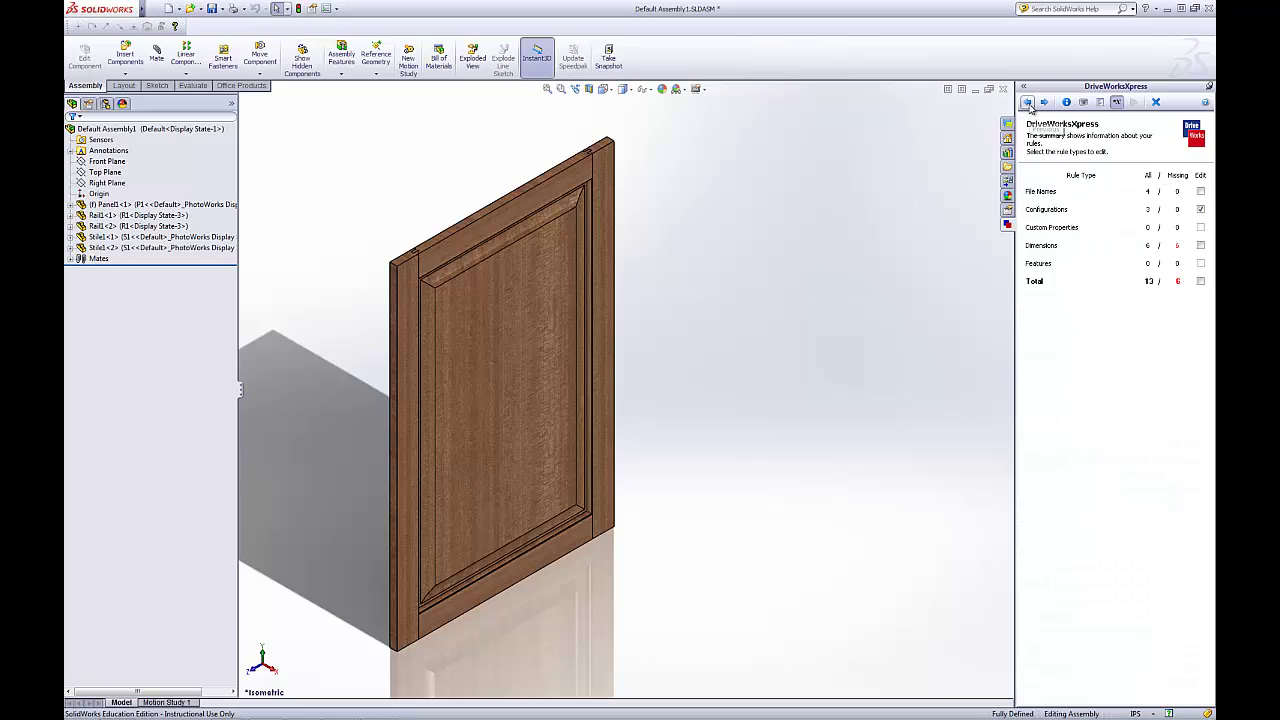
{"action": "left_click", "coordinate": [1201, 209]}
{"action": "left_click", "coordinate": [1201, 247]}
{"action": "left_click", "coordinate": [1045, 103]}
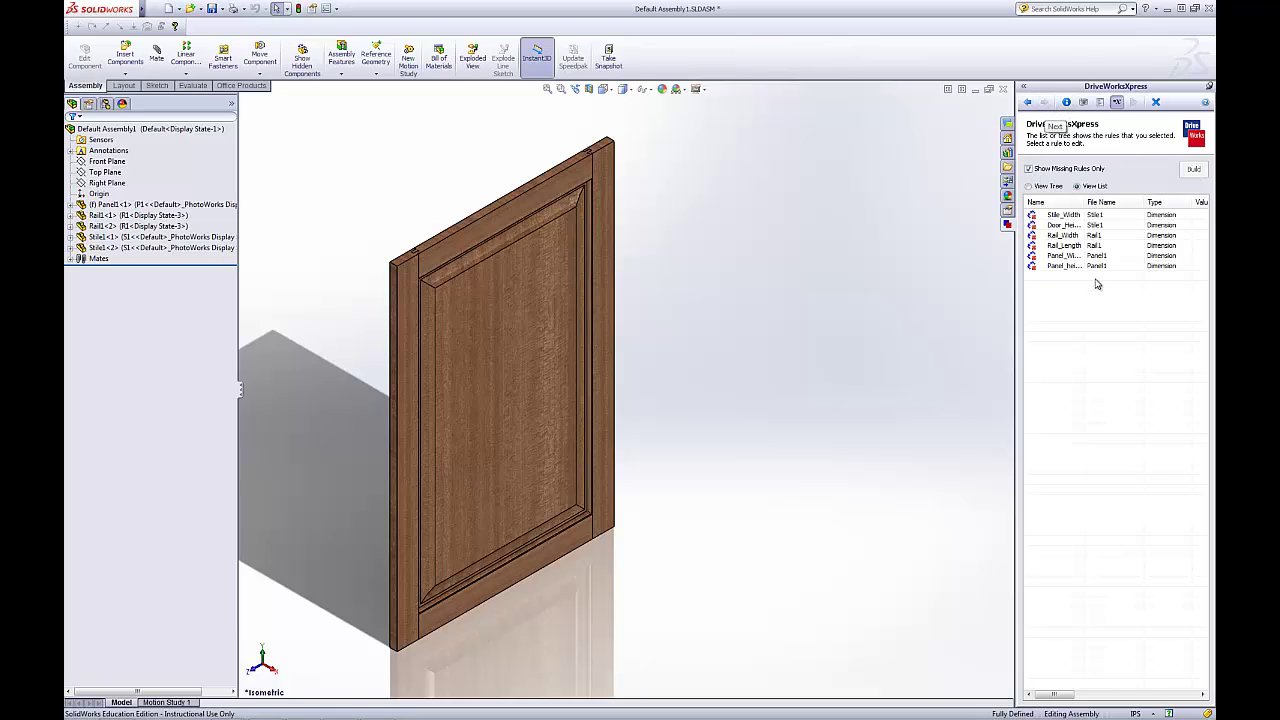